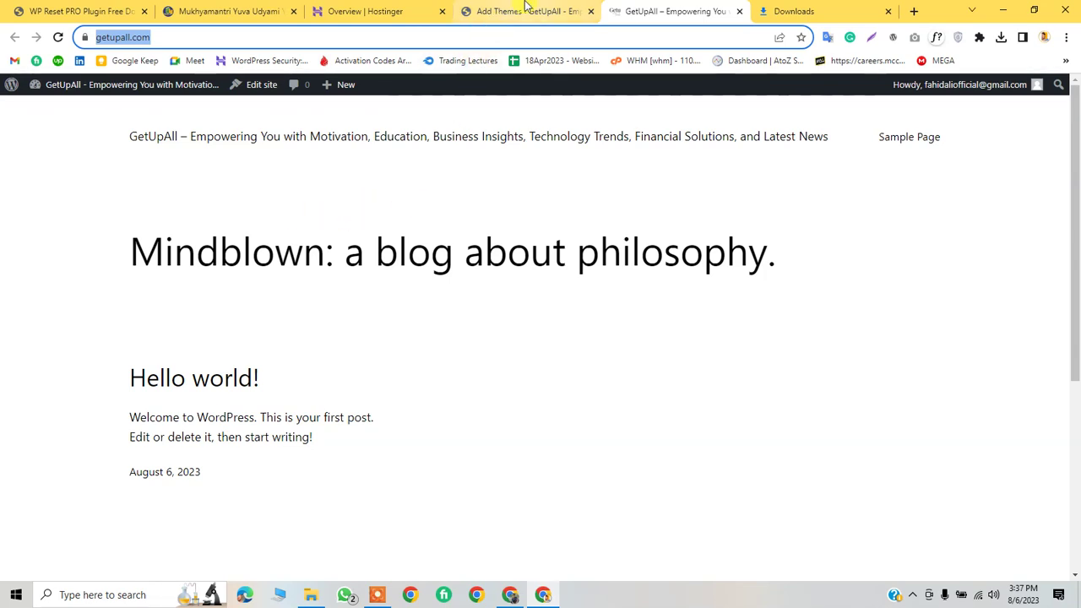
Upload the rehub_theme ZIP from the Rehub Theme Package (Unzip) folder in Downloads as a new theme, then install and activate it
left_click(498, 11)
left_click(263, 120)
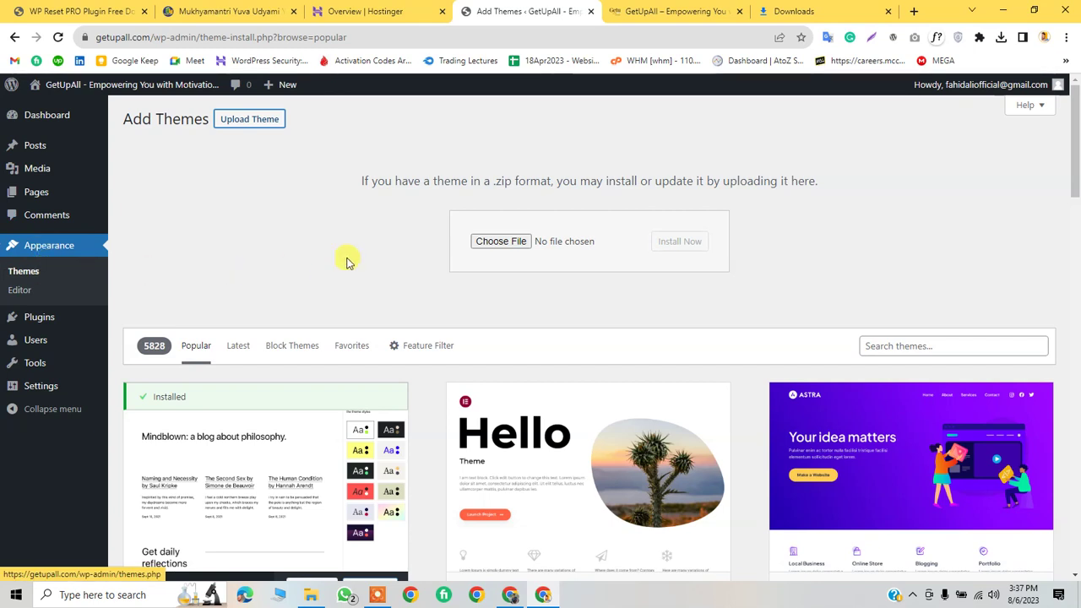
left_click(484, 241)
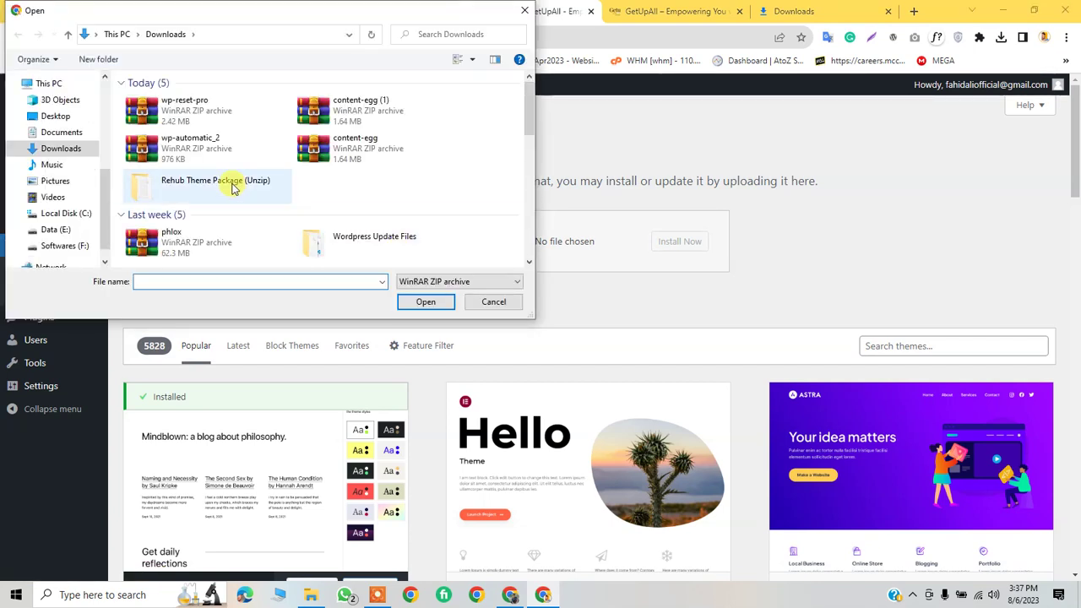
double_click(200, 187)
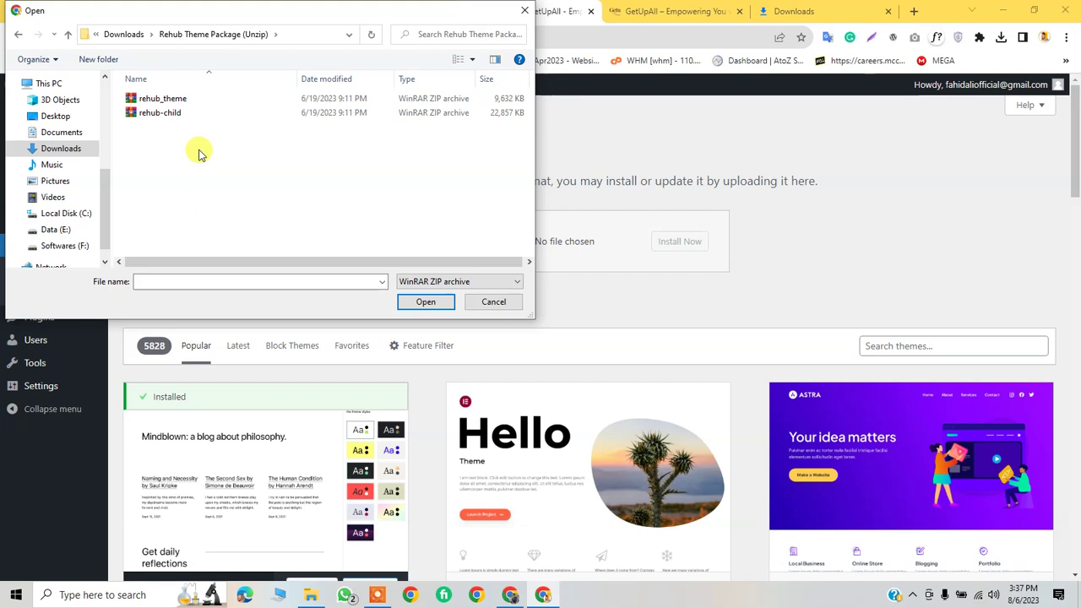
left_click(190, 100)
left_click(418, 306)
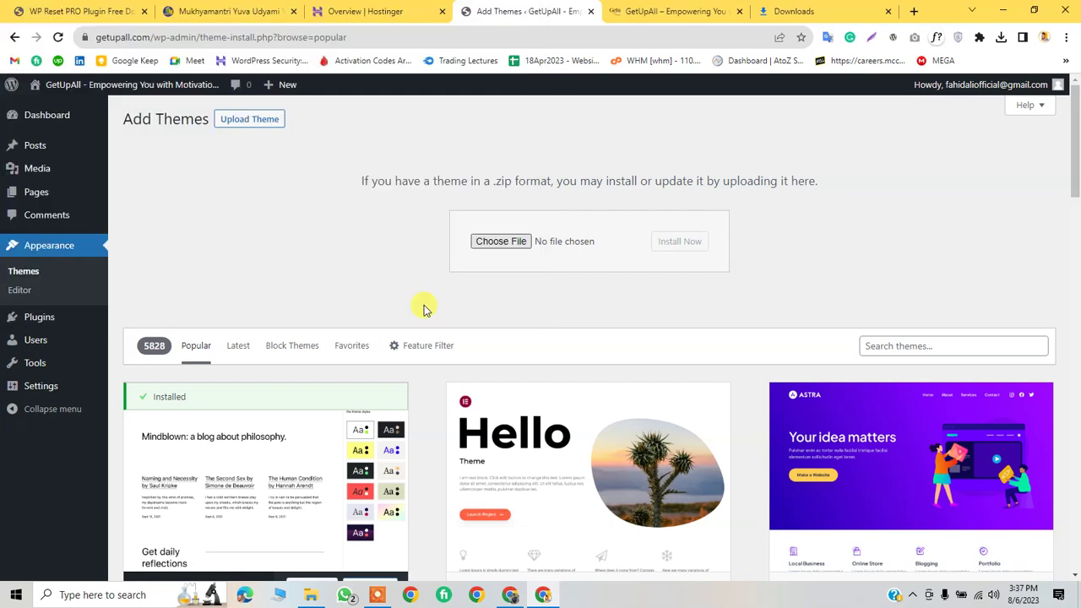
left_click(669, 242)
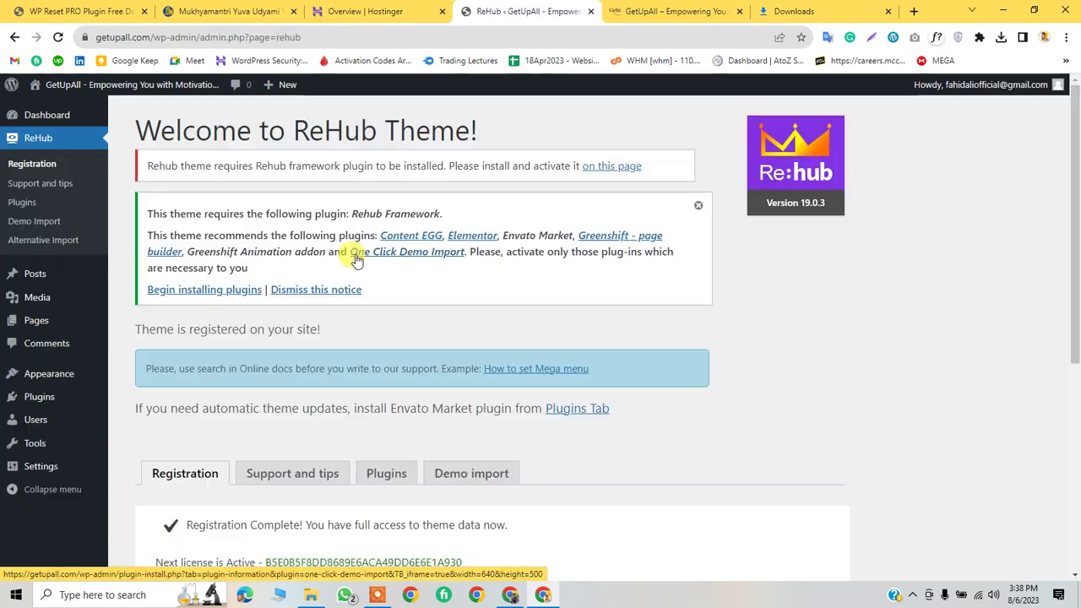
Bulk-install all the required and recommended ReHub plugins and check that every installation completes
scroll(355, 249, "down", 3)
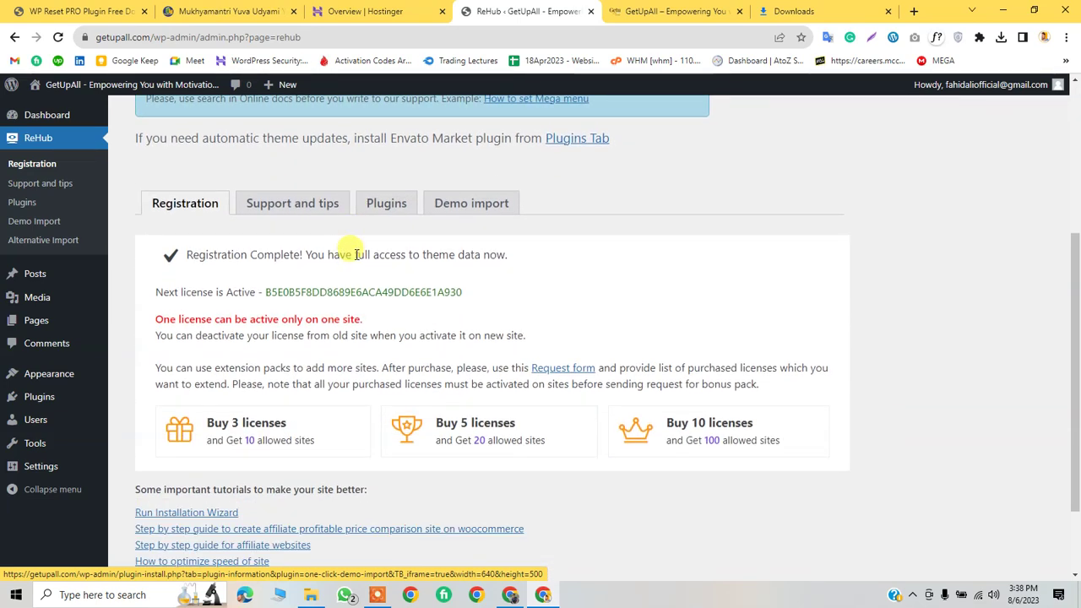
scroll(357, 254, "up", 2)
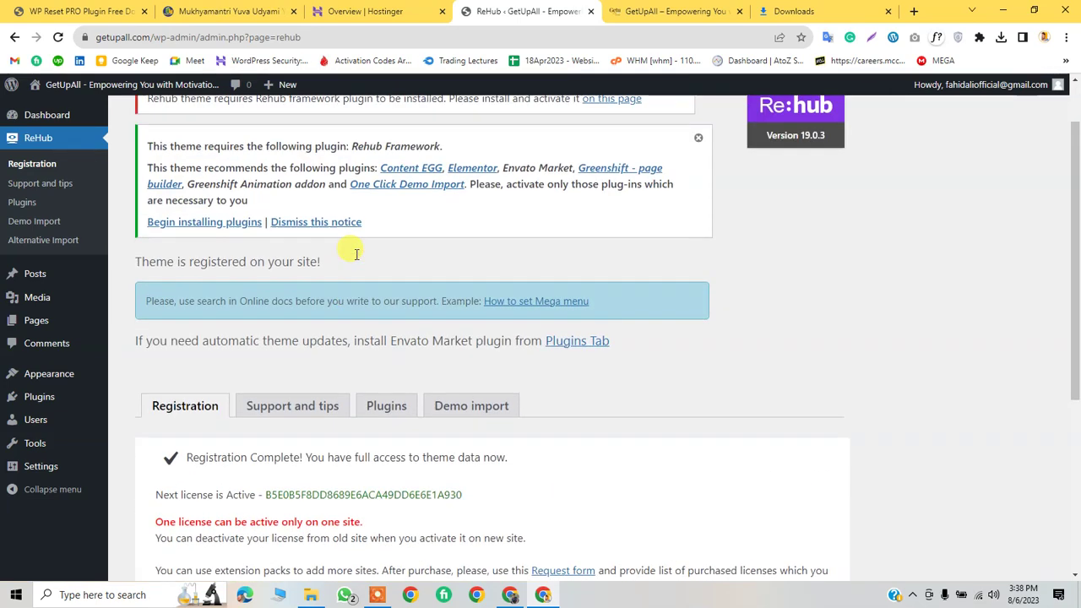
left_click(223, 222)
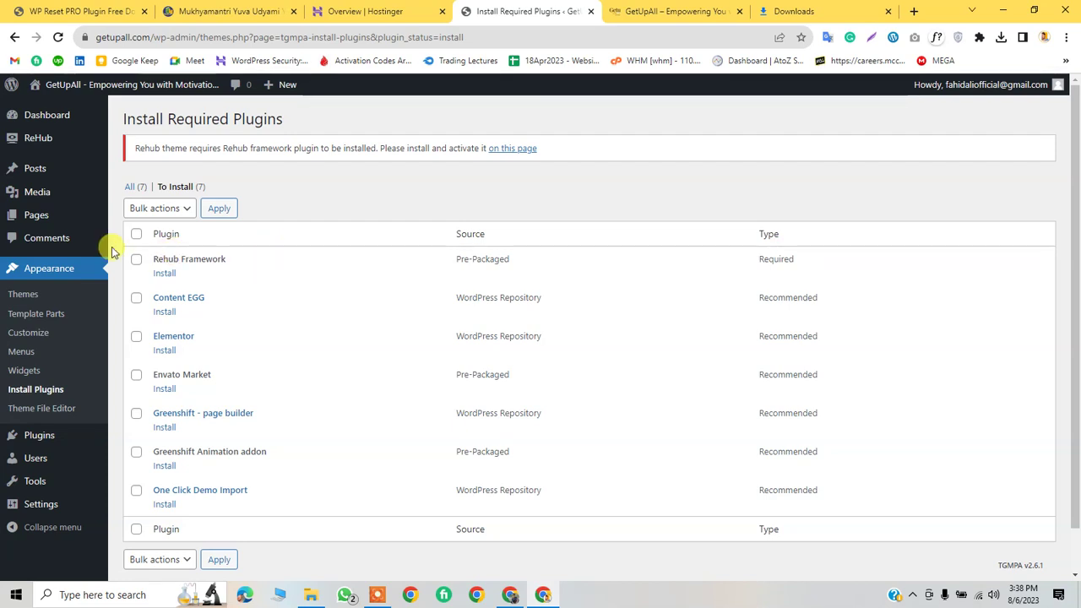
left_click(136, 234)
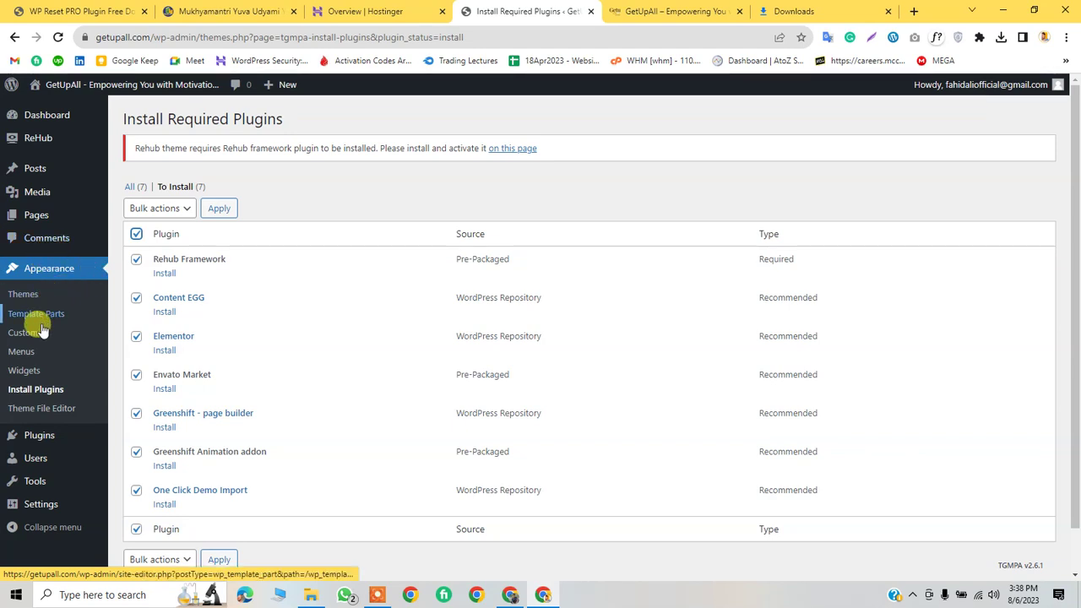
left_click(172, 214)
left_click(162, 242)
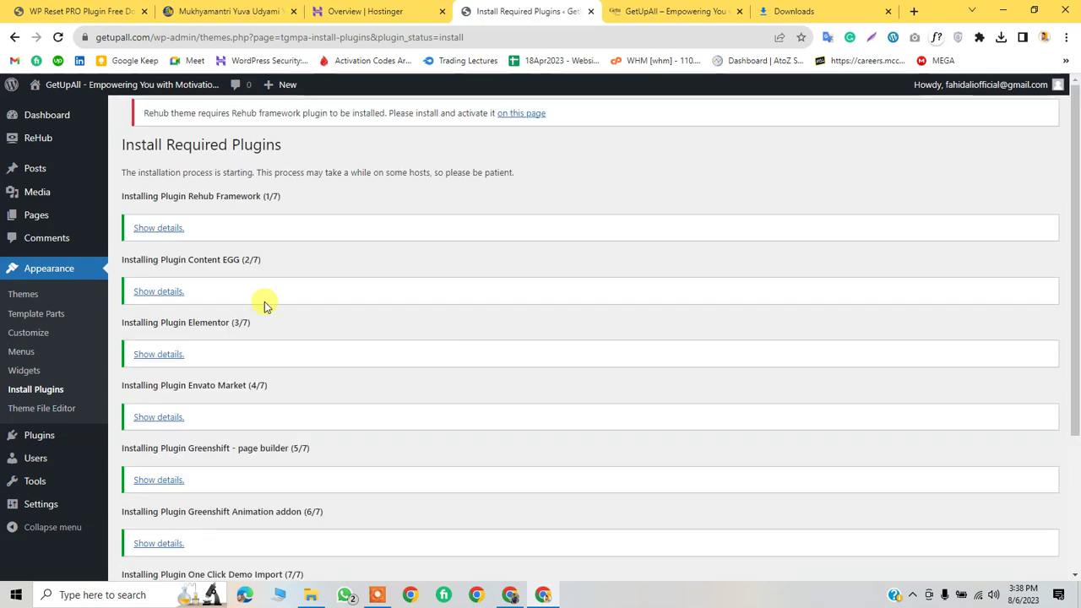
scroll(261, 304, "down", 3)
left_click_drag(261, 439, 125, 440)
scroll(192, 427, "up", 3)
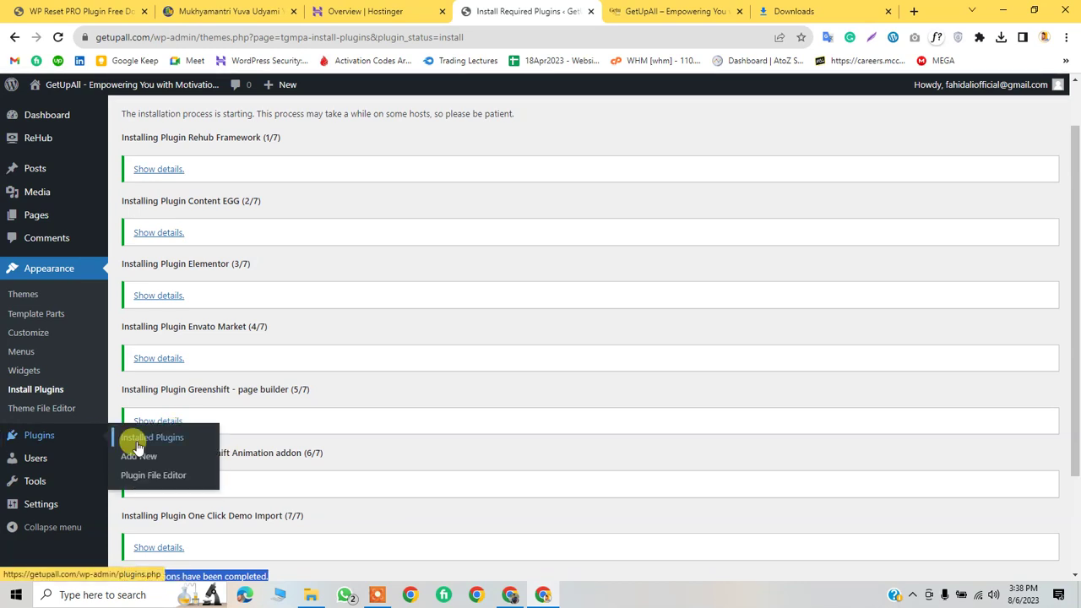
Activate all the installed plugins at once with a bulk action
left_click(145, 438)
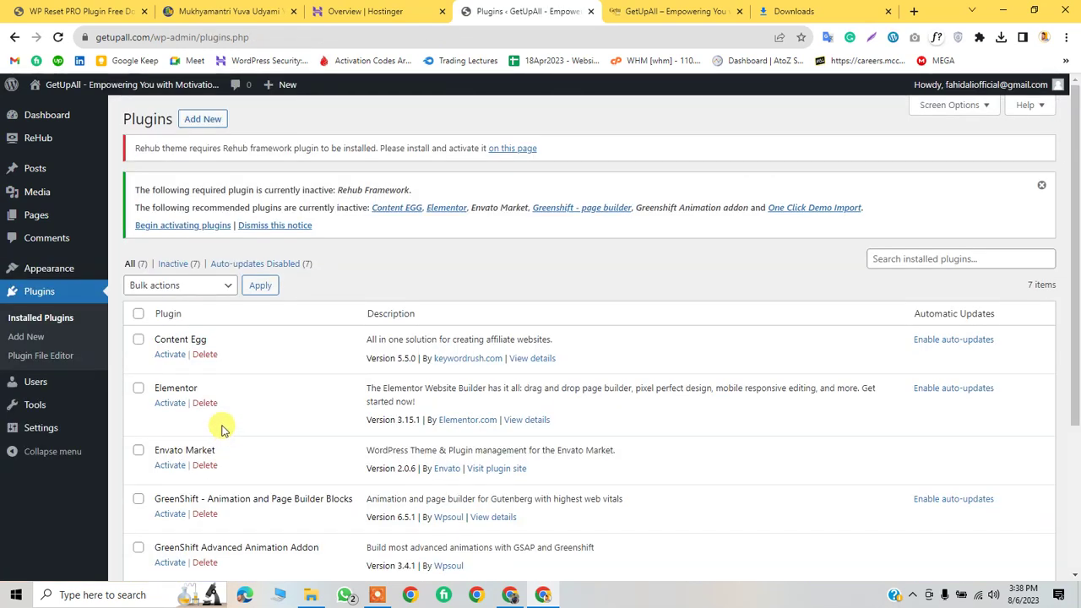
left_click(138, 314)
left_click(179, 286)
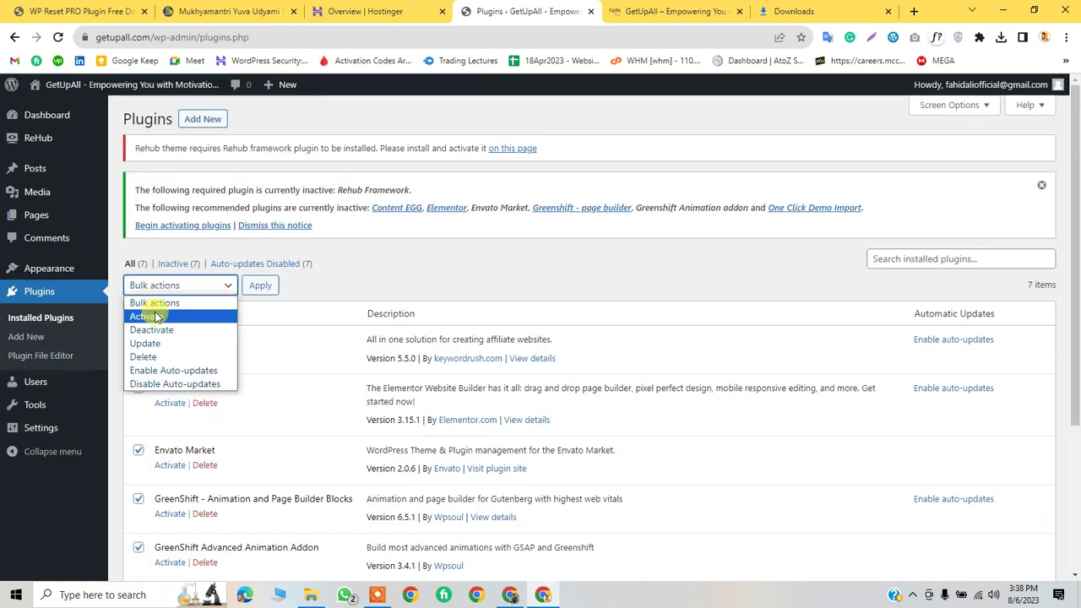
left_click(149, 316)
left_click(259, 286)
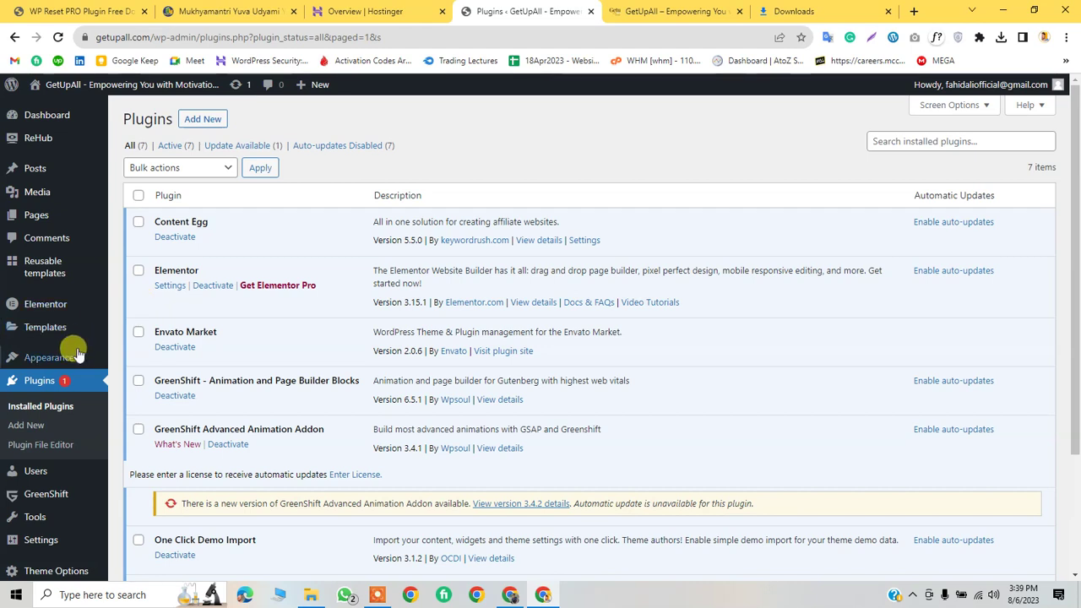
Import the ReMart demo from ReHub's demo library and visit the site to check it
mouse_move(76, 355)
mouse_move(40, 142)
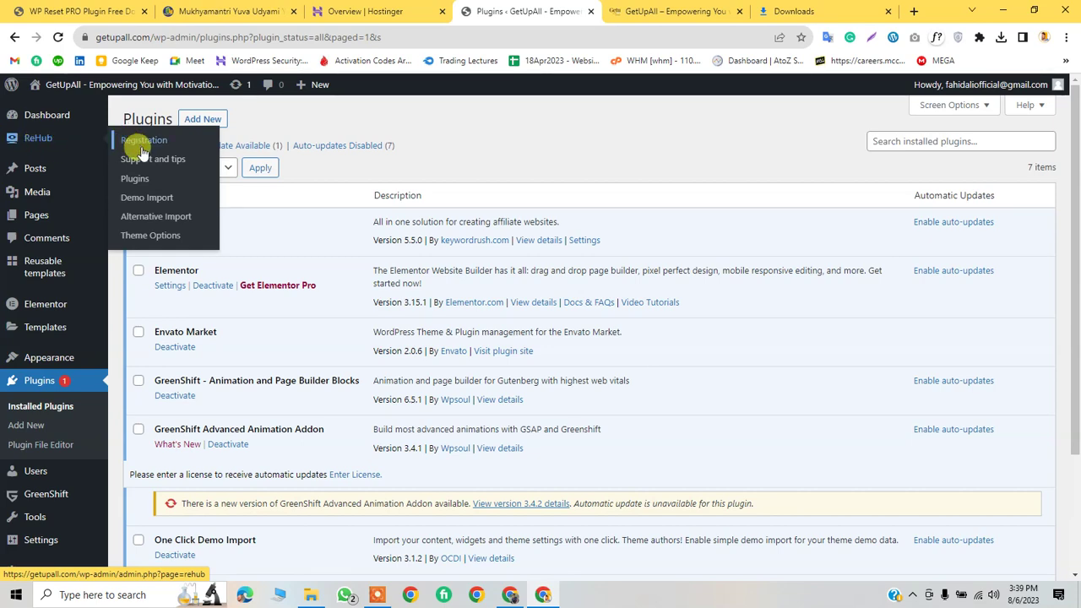
left_click(144, 207)
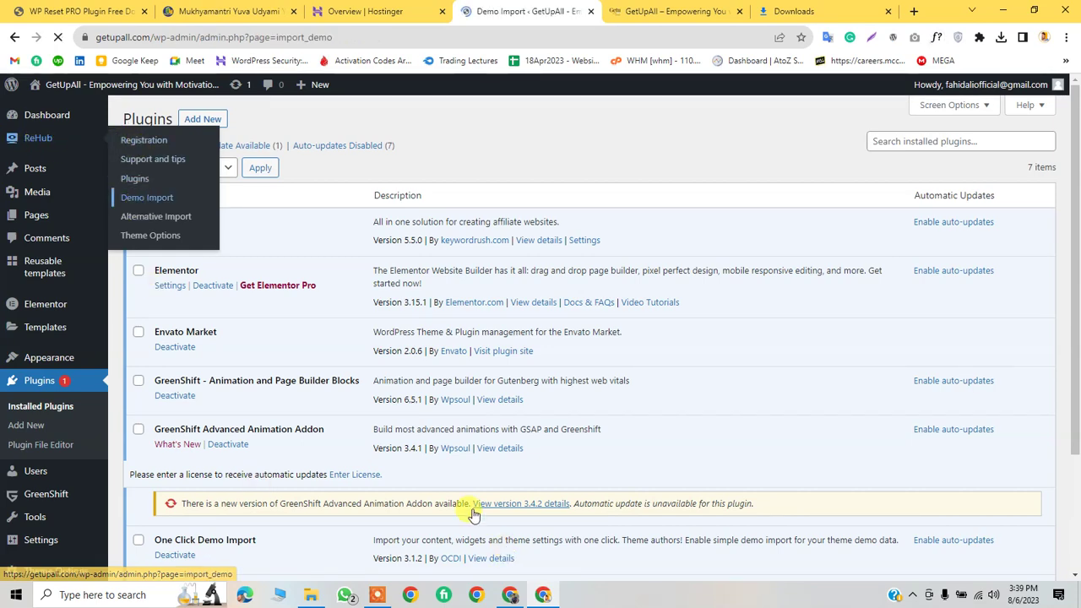
scroll(510, 271, "down", 4)
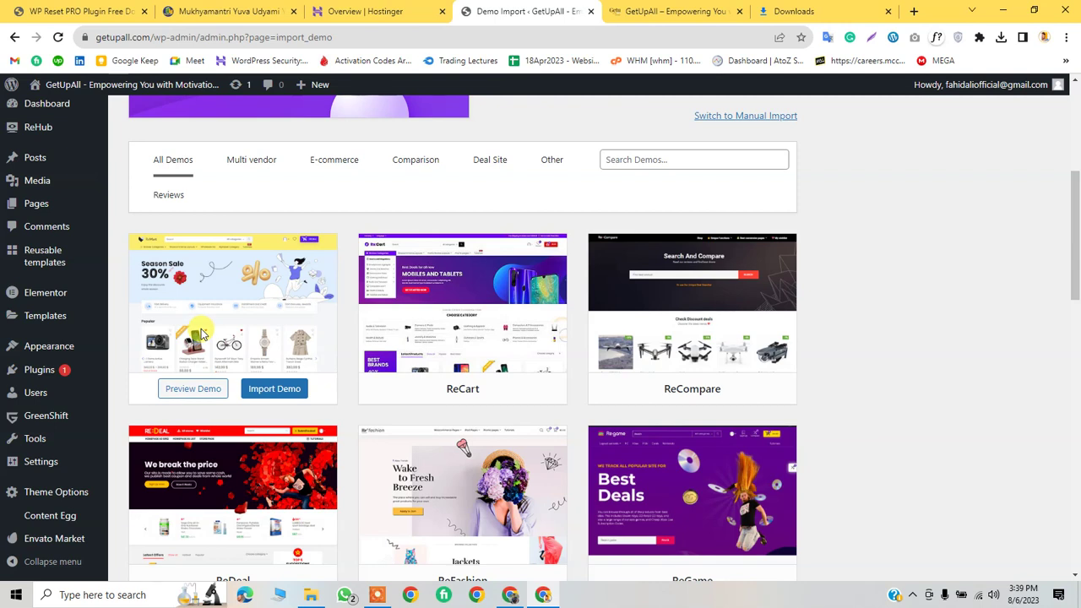
scroll(439, 358, "down", 1)
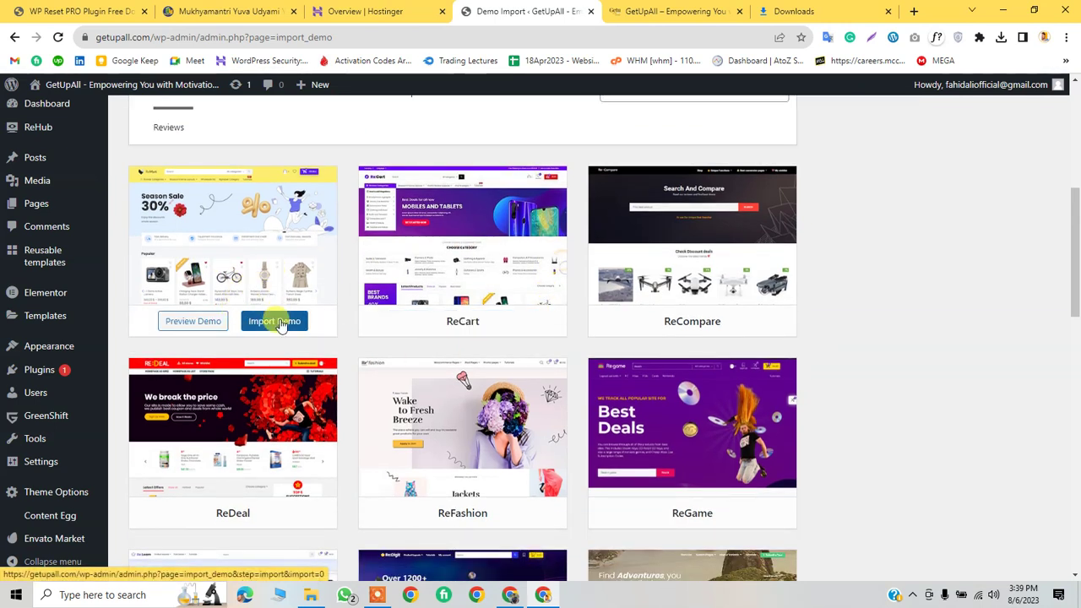
left_click(278, 322)
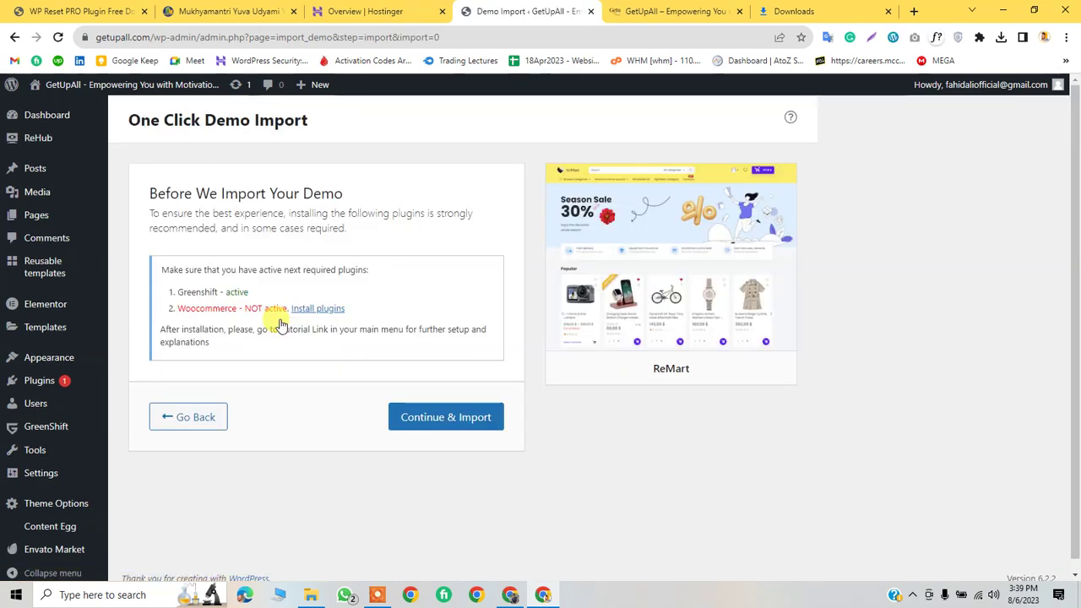
left_click(410, 416)
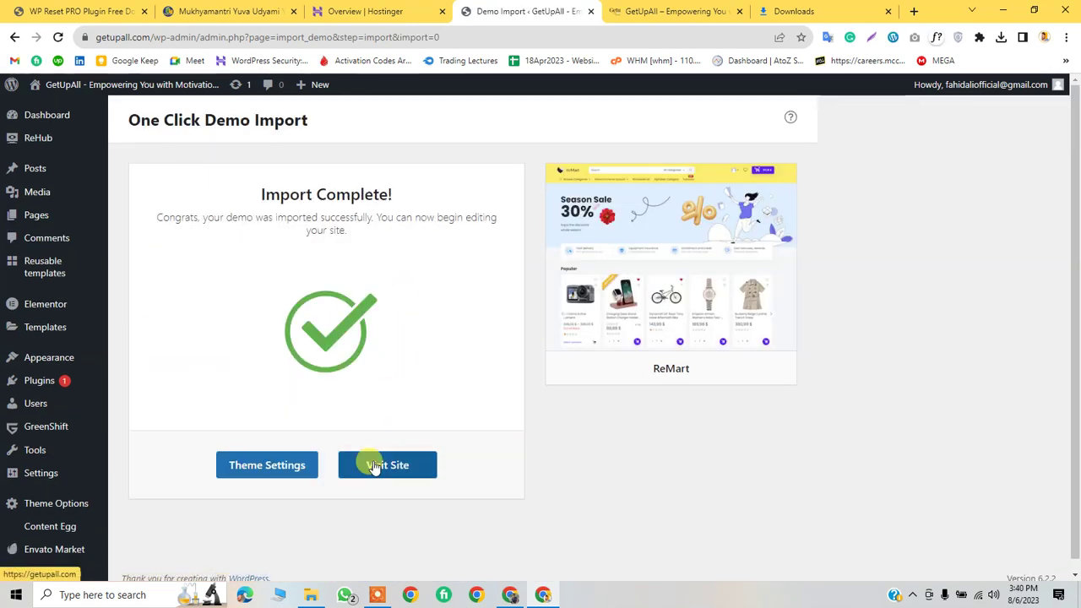
left_click(374, 467)
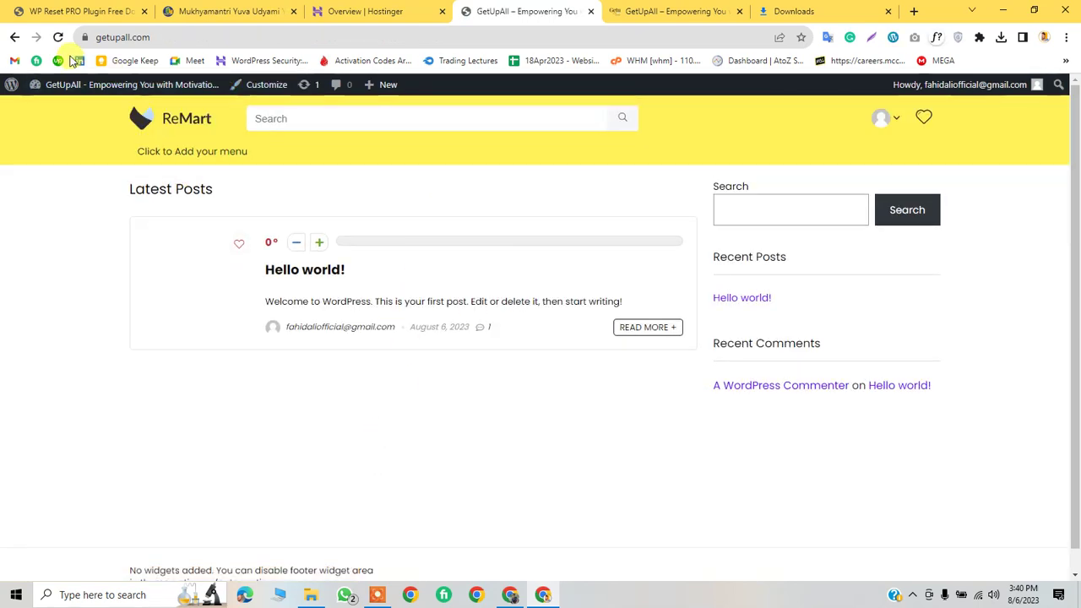
Install and activate the WooCommerce plugin required by the ReMart demo, and close its setup wizard
left_click(19, 38)
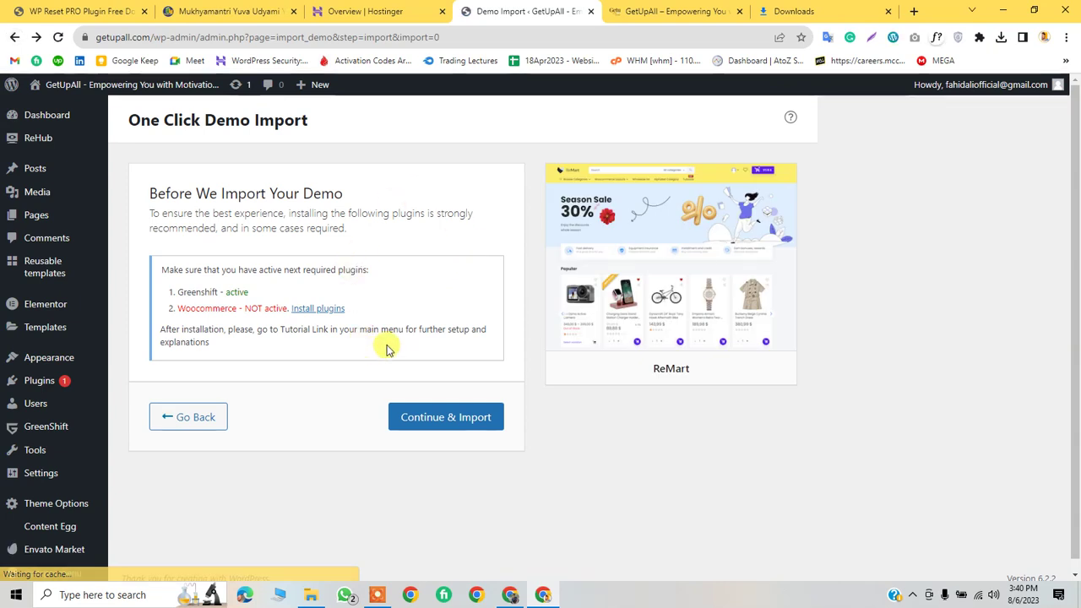
left_click(317, 309)
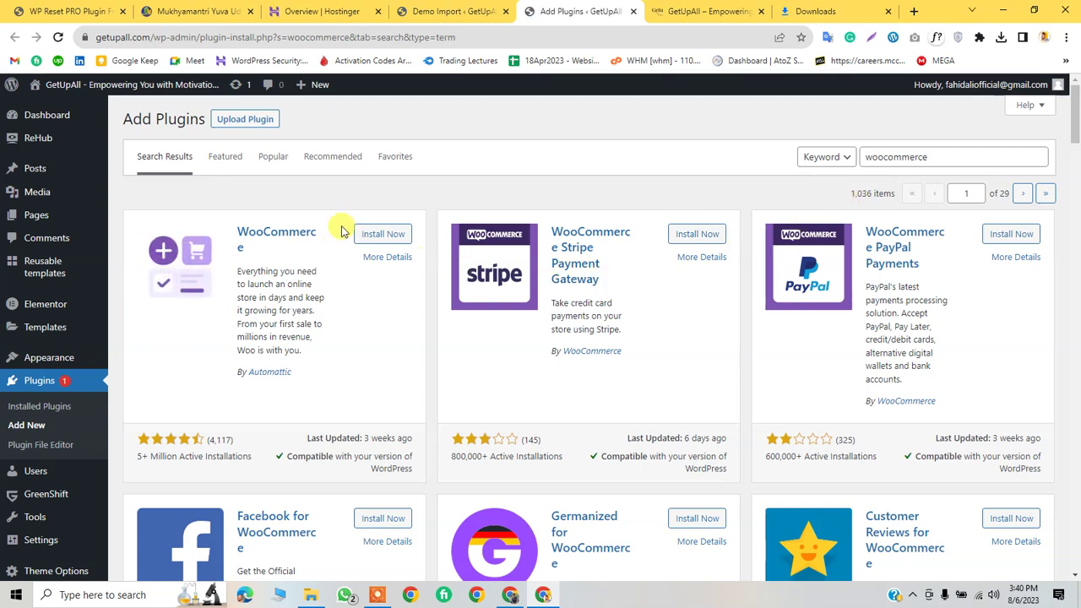
left_click(369, 236)
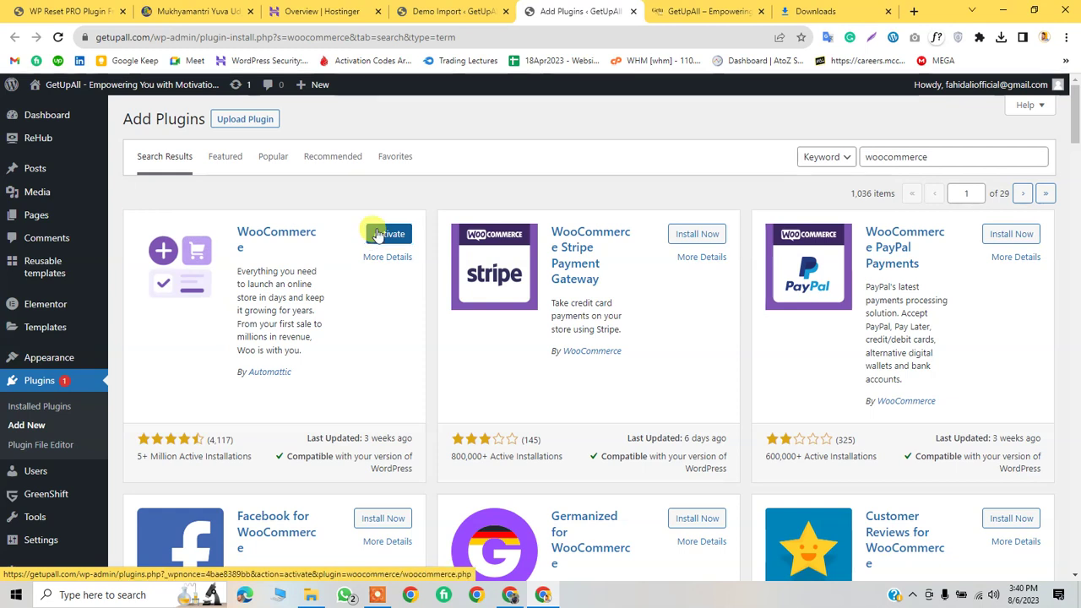
left_click(378, 236)
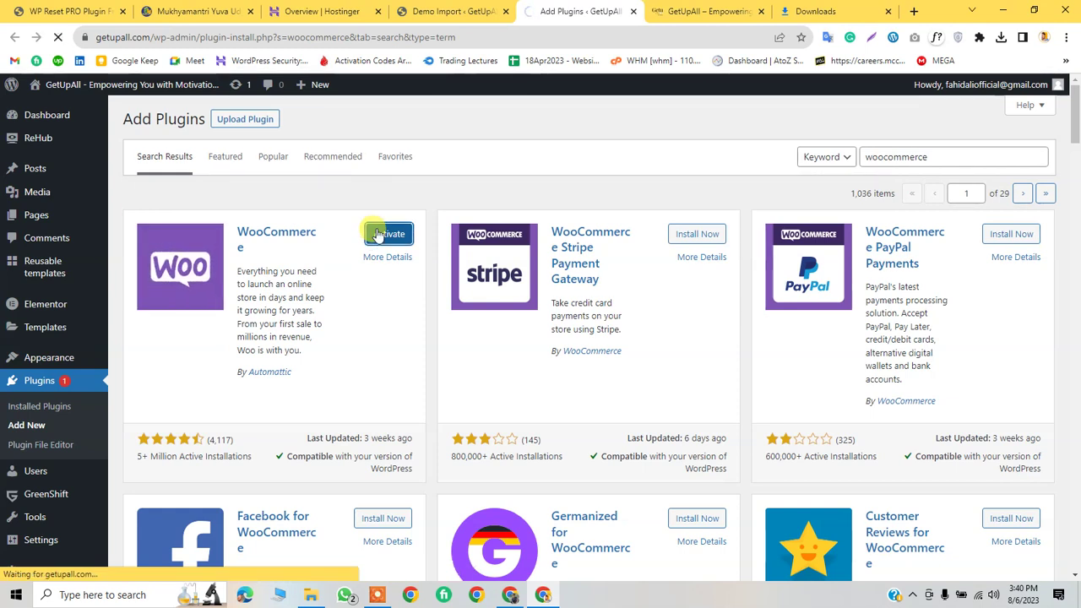
left_click(441, 12)
left_click(574, 11)
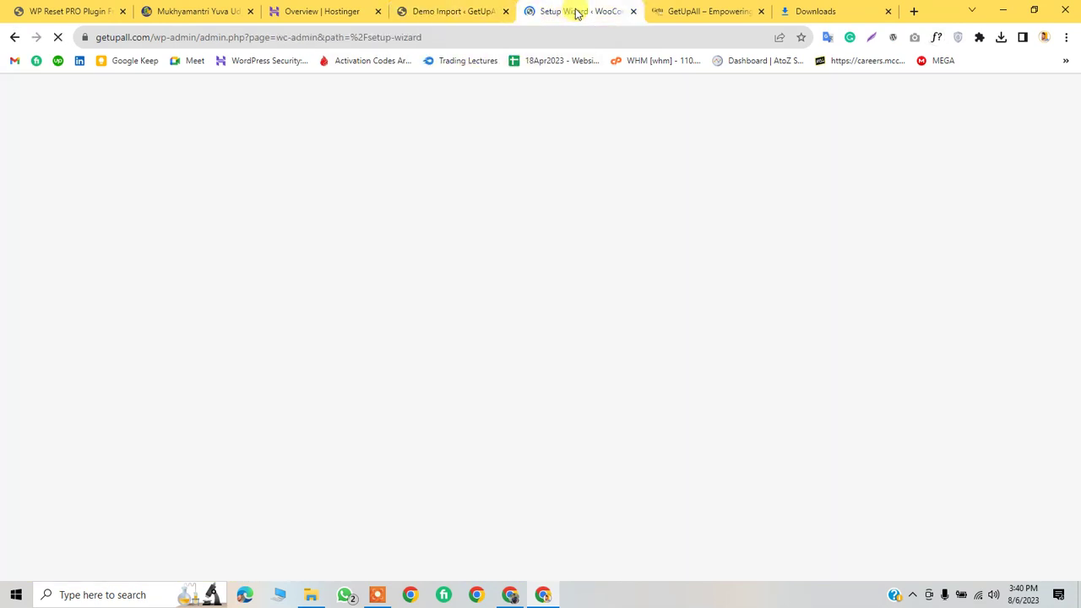
left_click(634, 15)
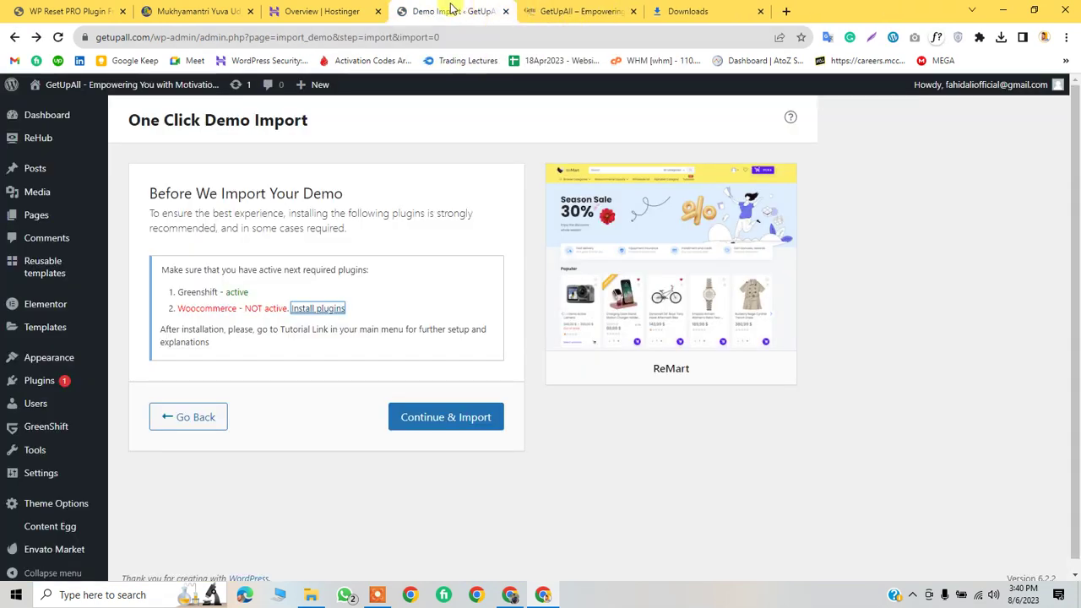
Rerun the ReMart demo import twice with WooCommerce active, viewing the site after each import
left_click(448, 420)
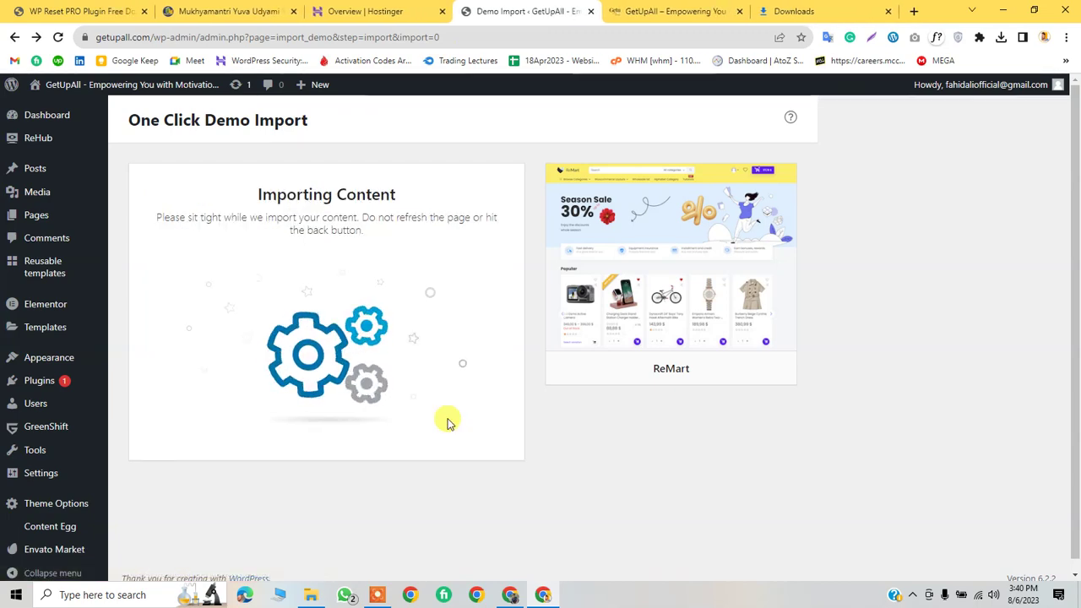
left_click(388, 469)
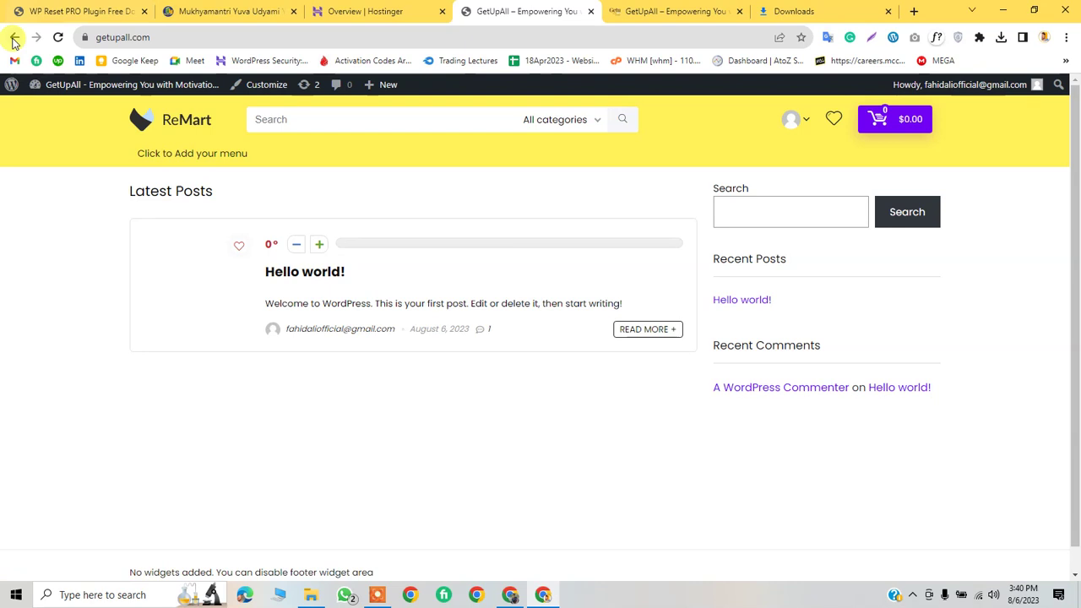
left_click(14, 37)
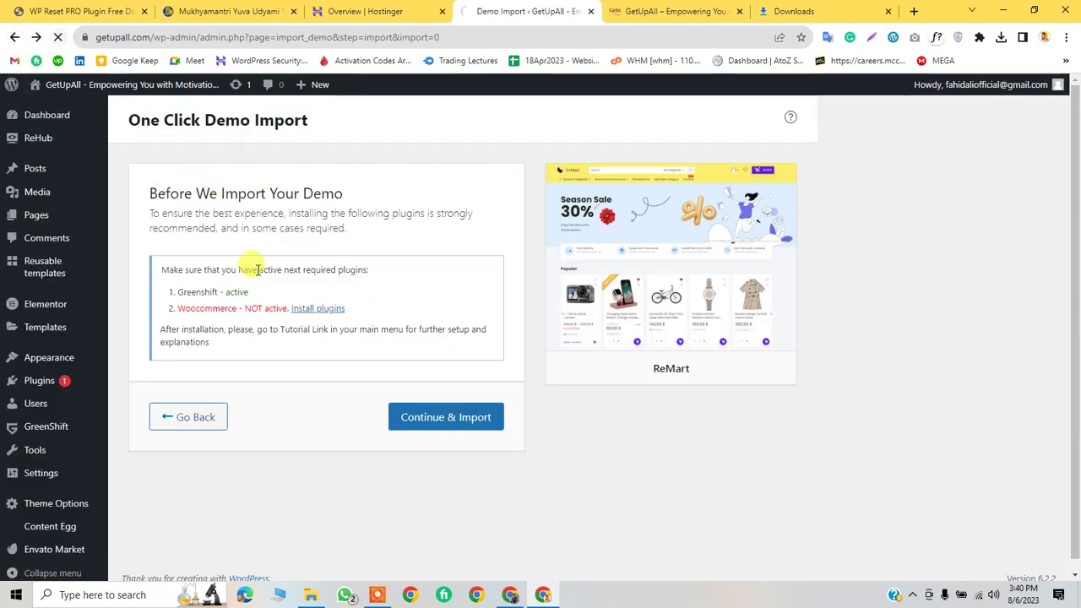
left_click(435, 416)
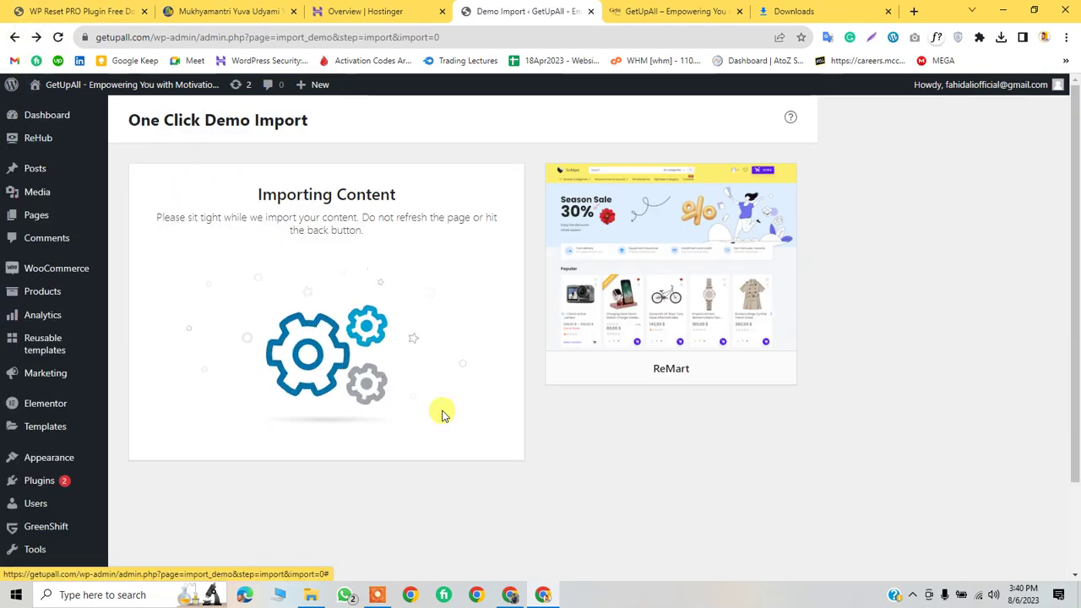
left_click(395, 465)
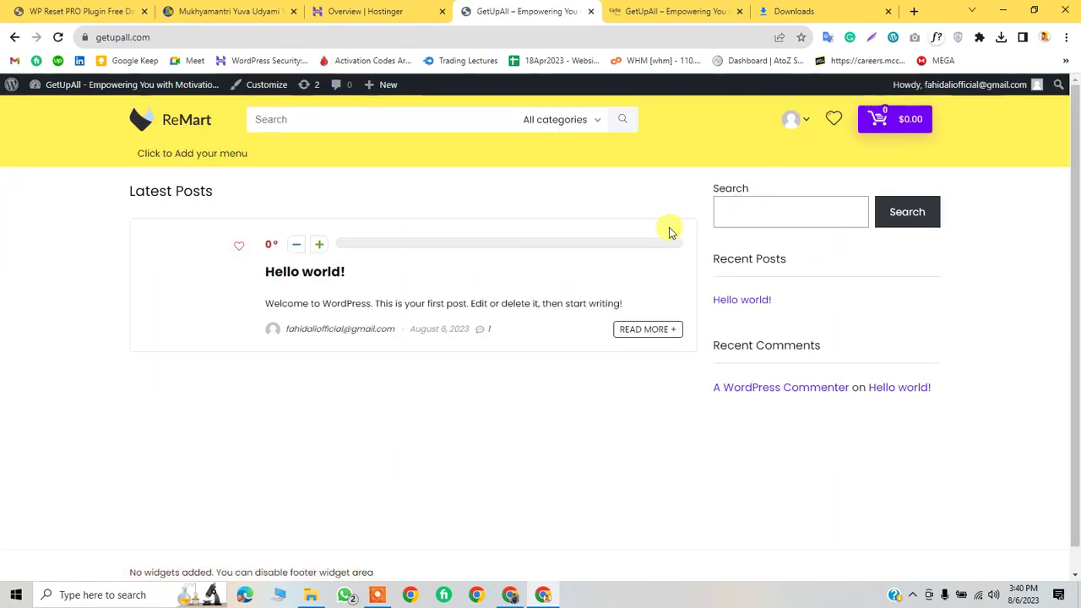
Return from the site to ReHub's demo library and open the import page of the ReCart demo
left_click(14, 37)
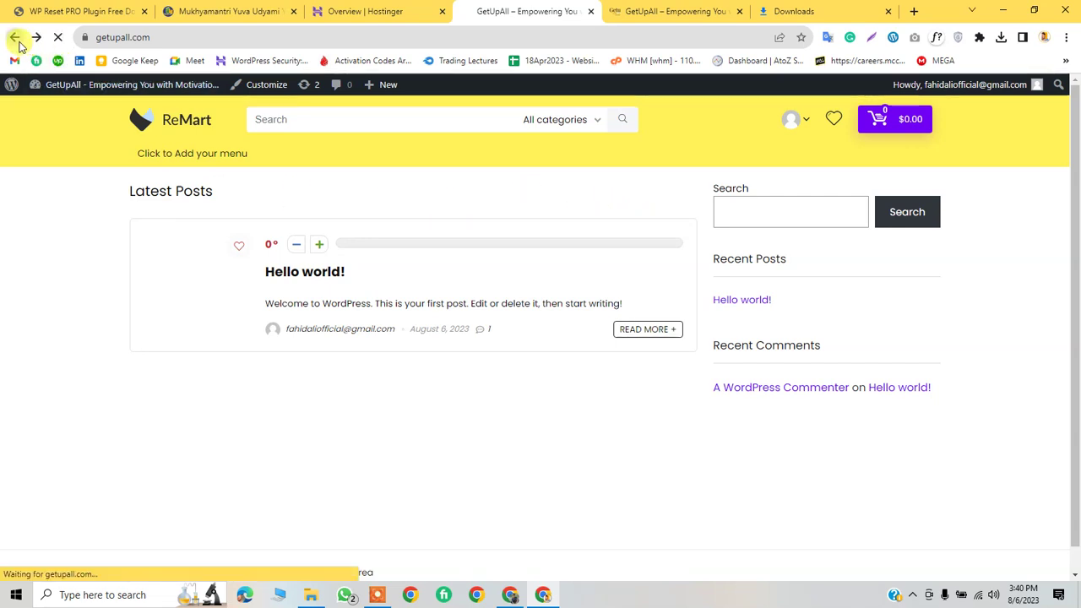
key("alt+Left")
scroll(376, 148, "up", 2)
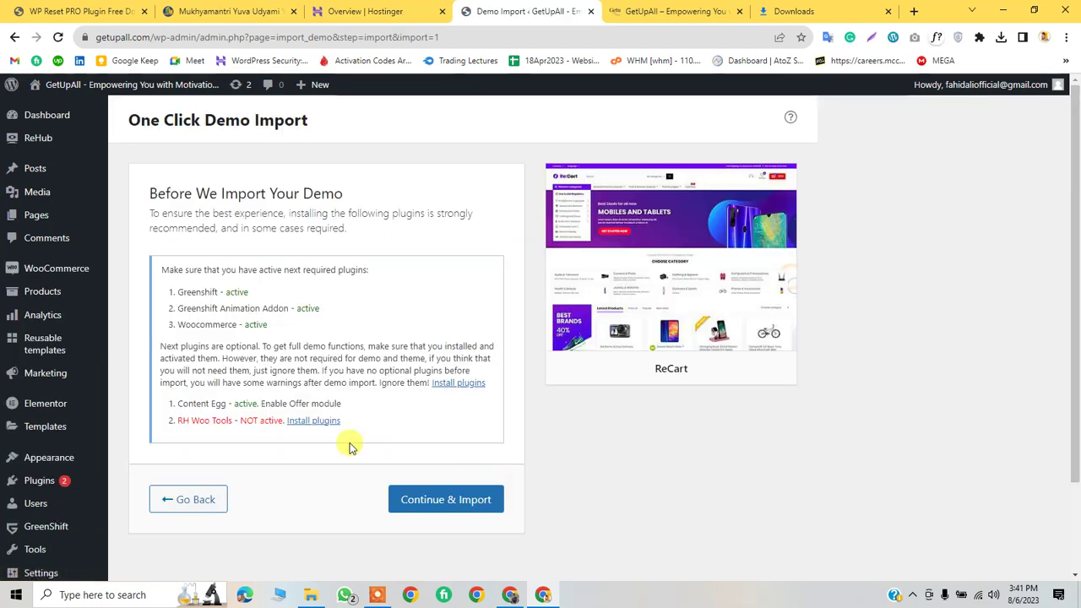
Look through ReHub's bundled plugins for the optional RH Woo Tools plugin listed for the ReCart demo
left_click(321, 422)
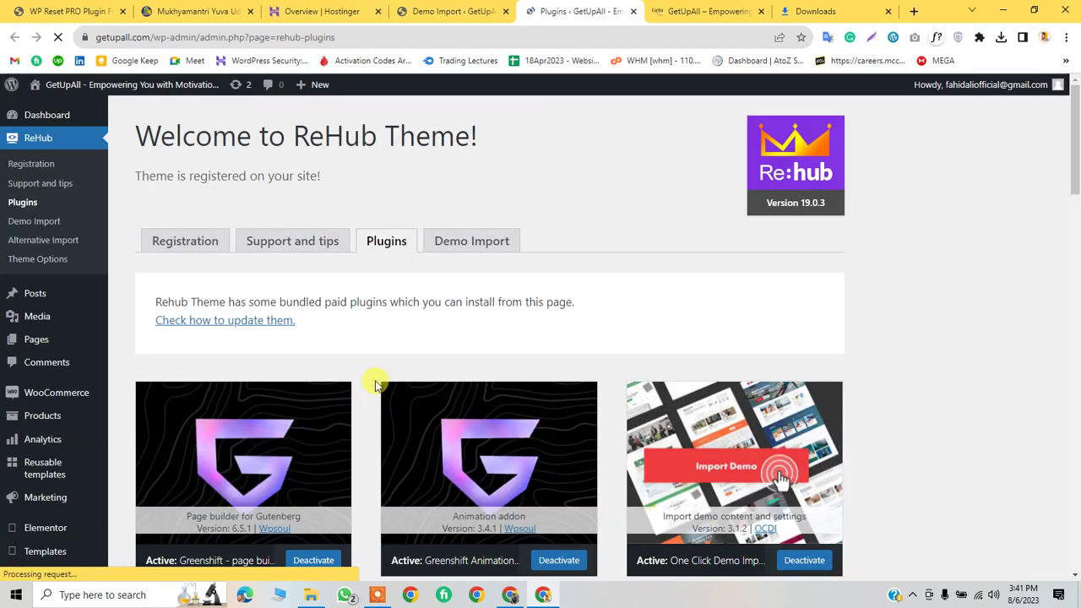
scroll(375, 379, "down", 3)
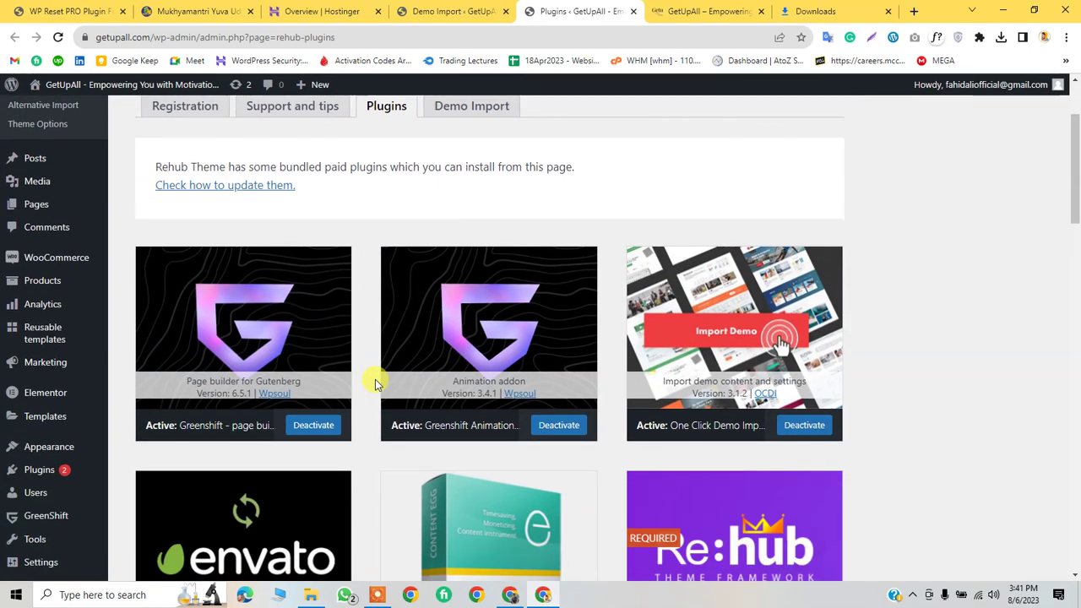
left_click(448, 11)
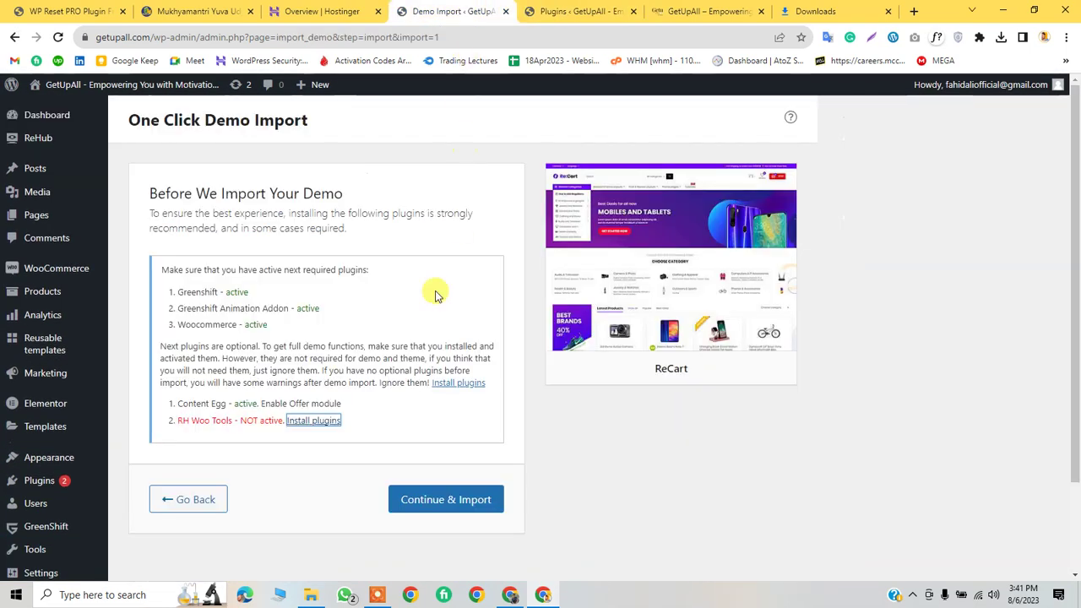
left_click(554, 7)
scroll(451, 437, "down", 3)
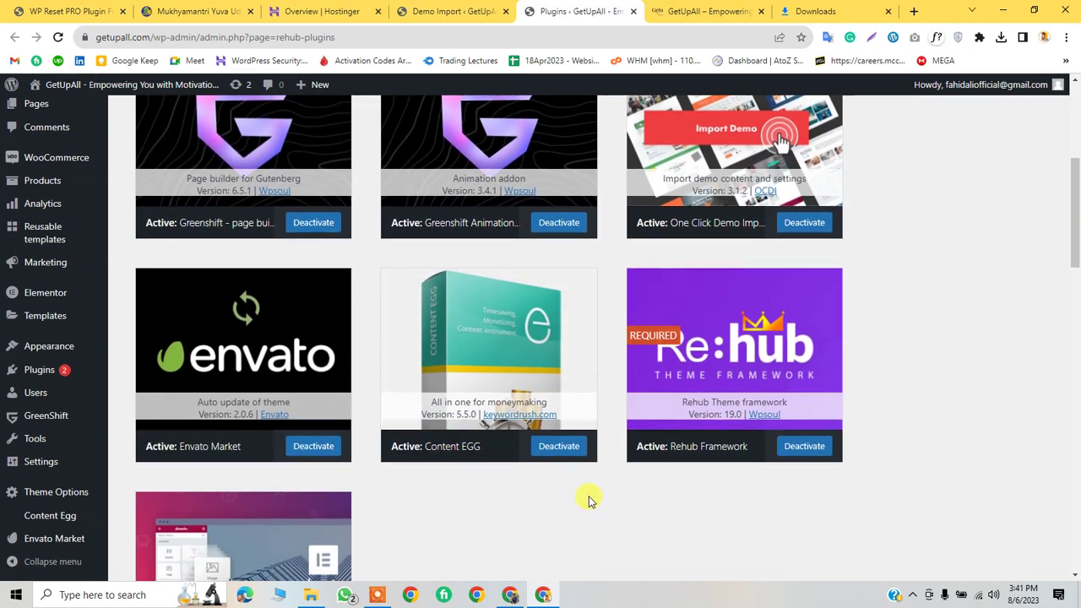
scroll(545, 473, "up", 1)
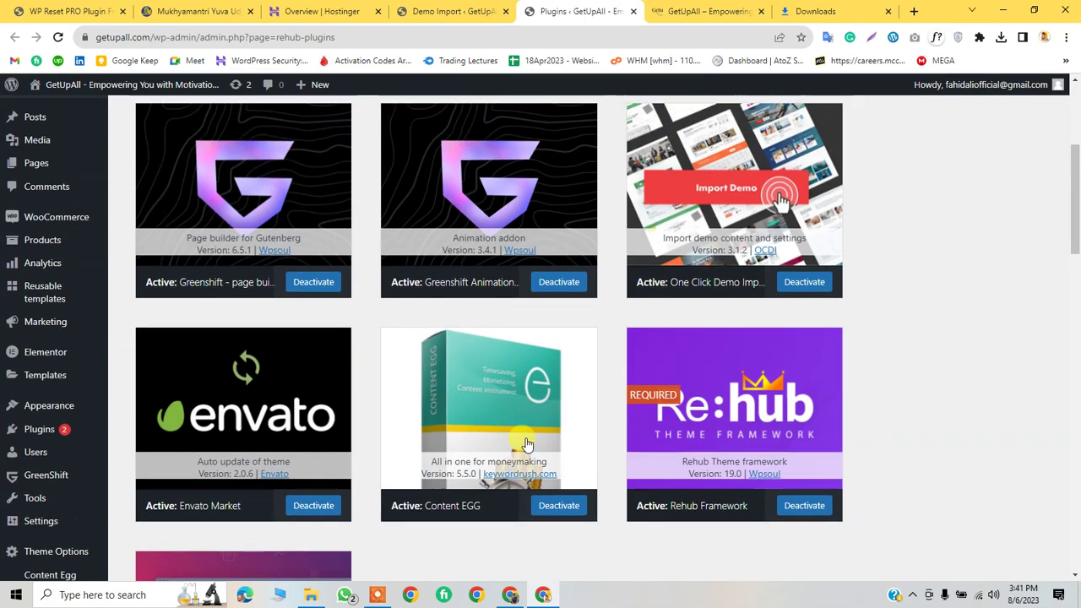
scroll(524, 439, "down", 3)
scroll(523, 456, "up", 1)
scroll(524, 459, "up", 5)
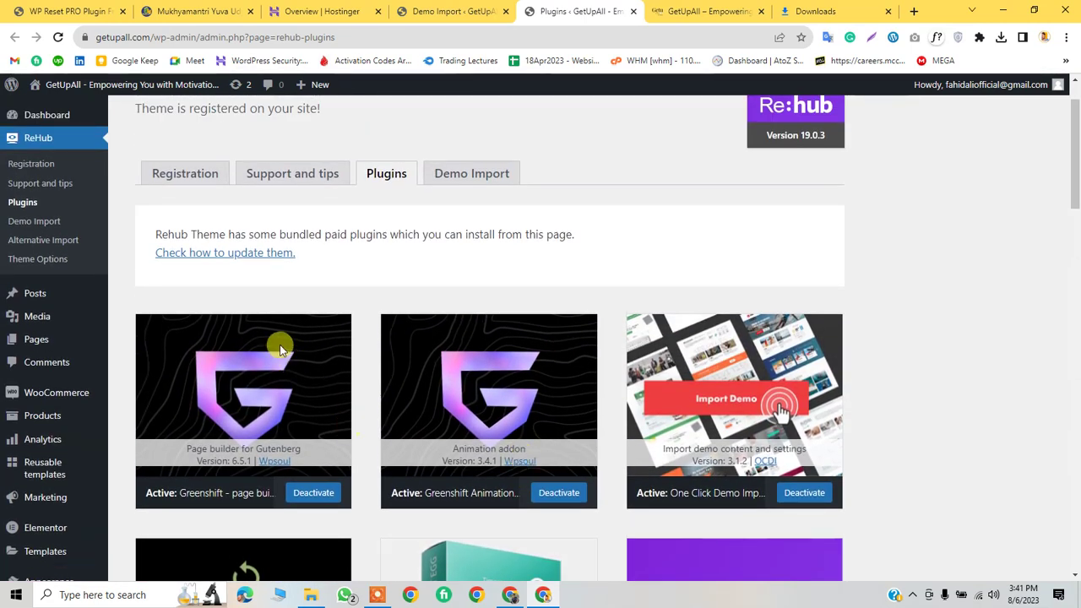
scroll(608, 528, "down", 2)
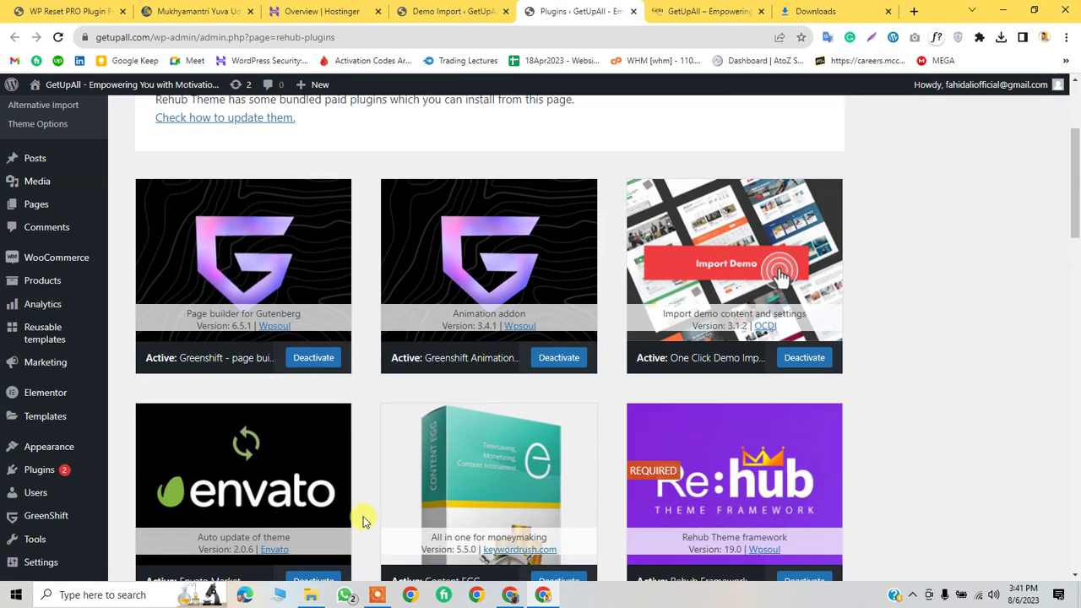
scroll(362, 519, "up", 3)
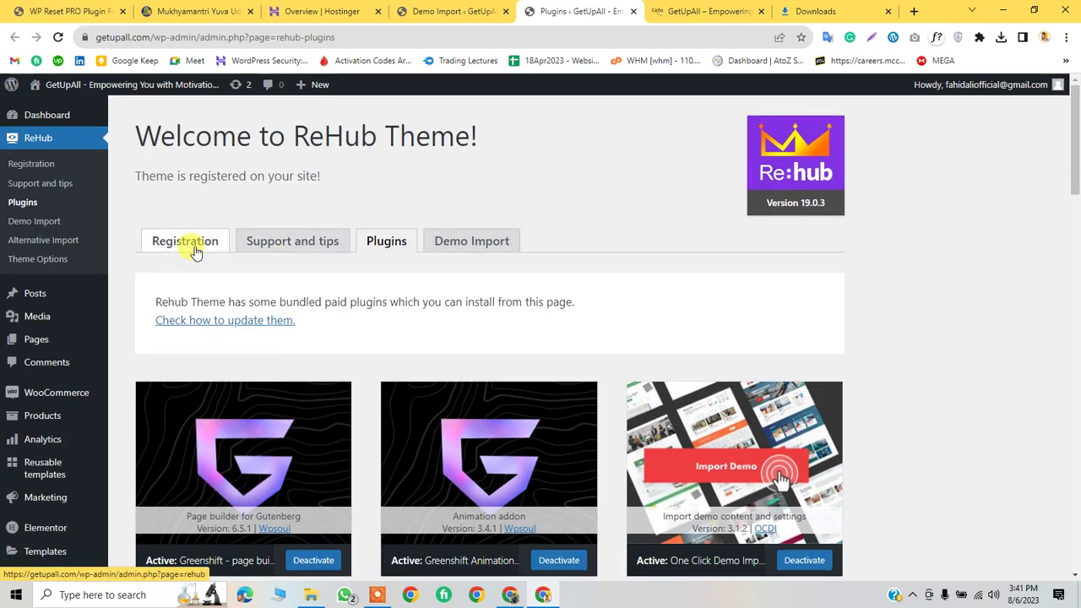
Import the ReCart demo without RH Woo Tools, then reload the site and look through its homepage
left_click(423, 11)
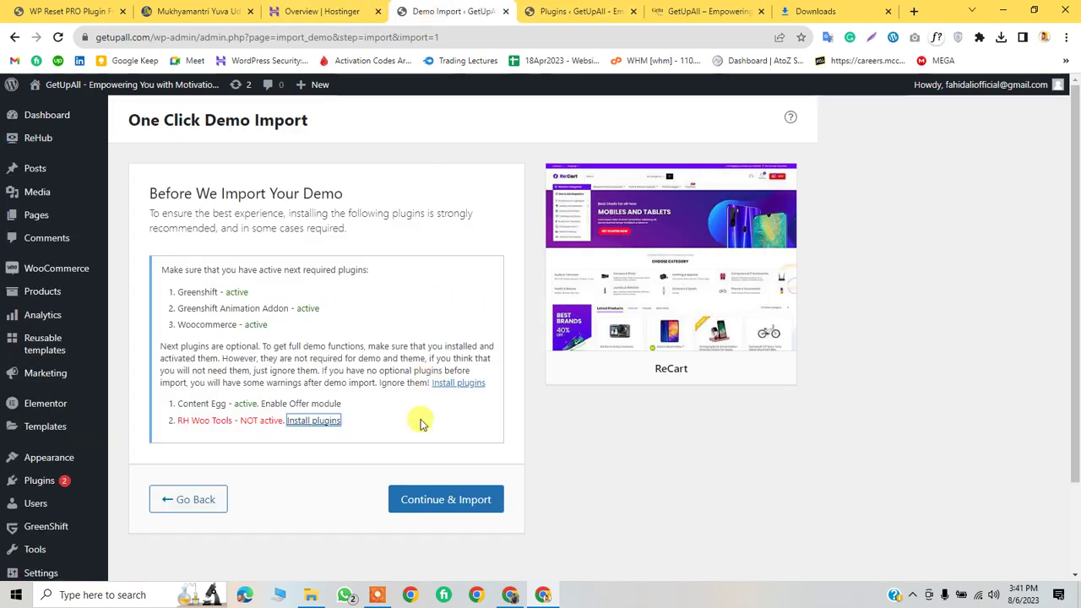
left_click(429, 499)
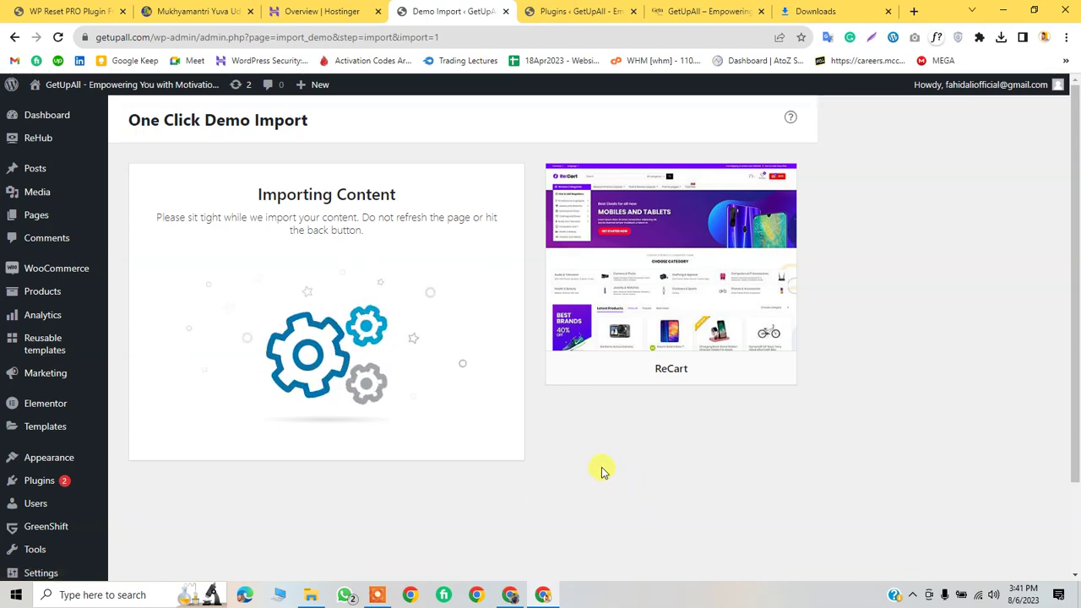
left_click(581, 11)
key("ctrl+Tab")
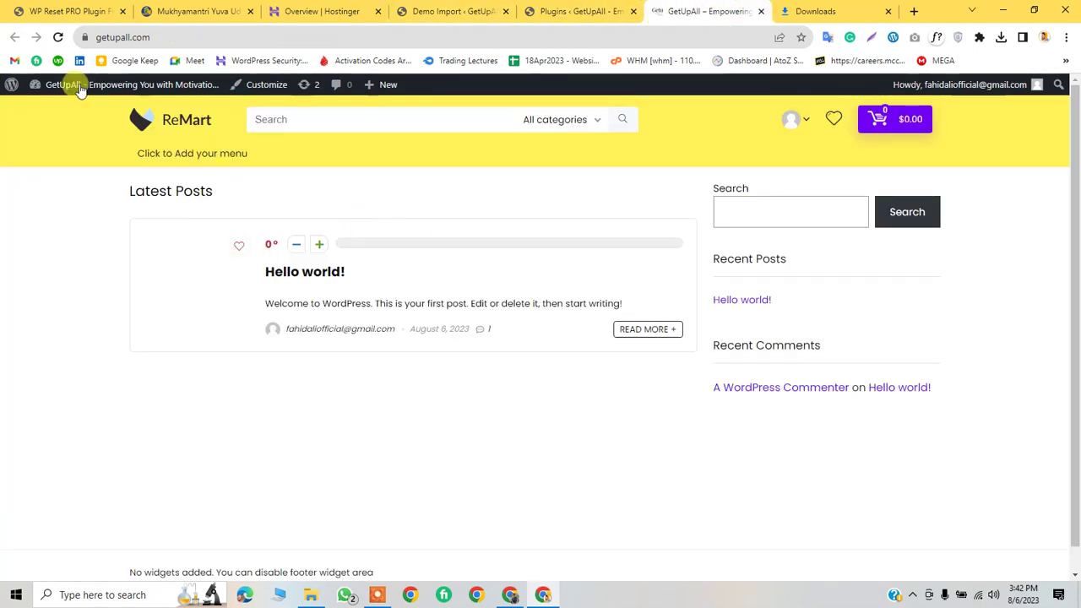
left_click(58, 38)
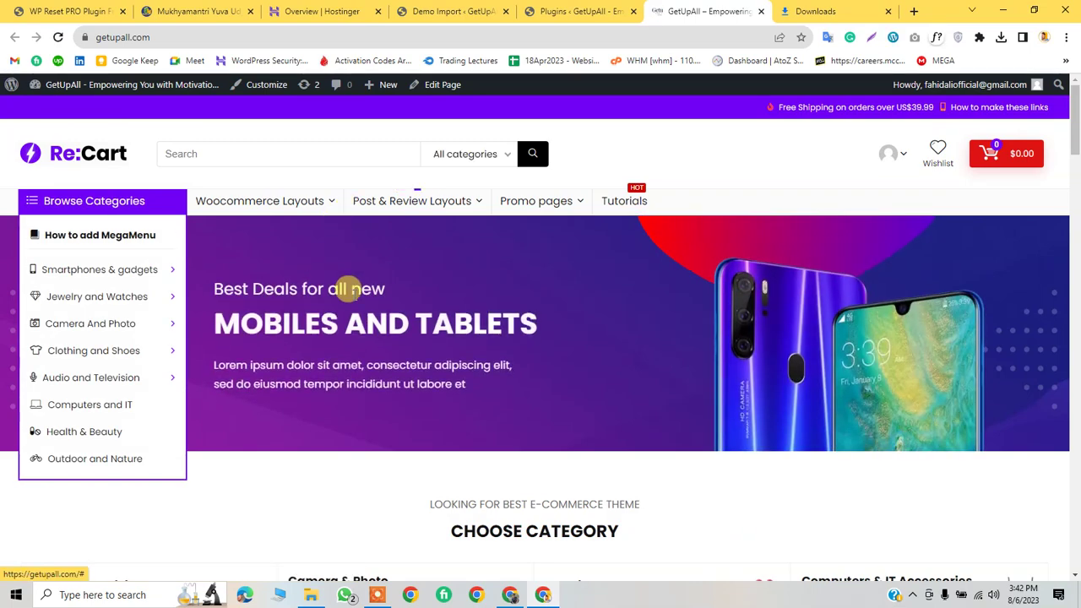
scroll(380, 304, "down", 2)
scroll(393, 306, "down", 12)
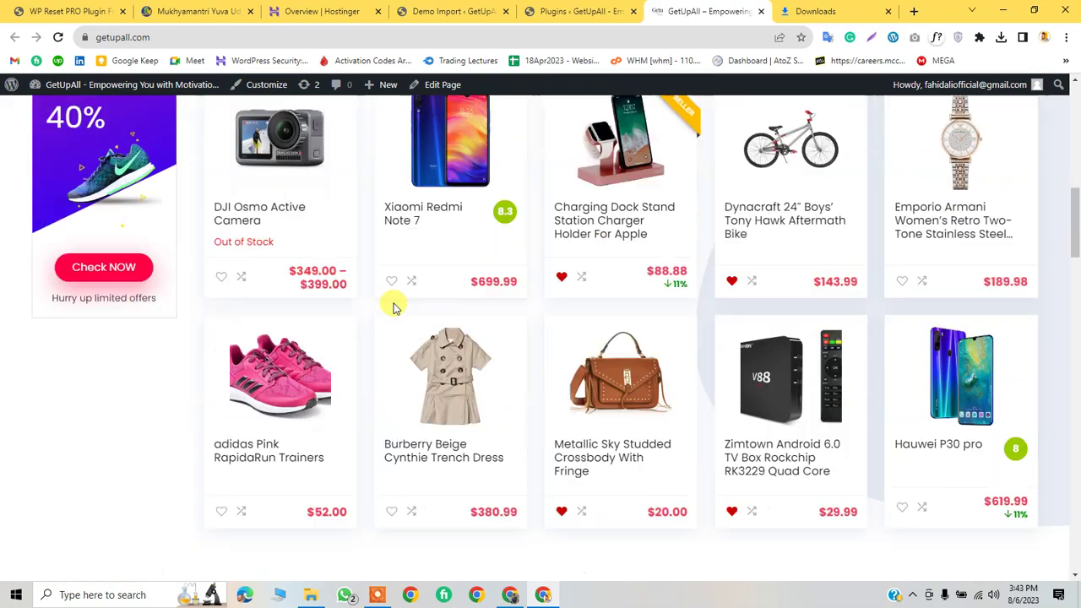
scroll(393, 306, "down", 12)
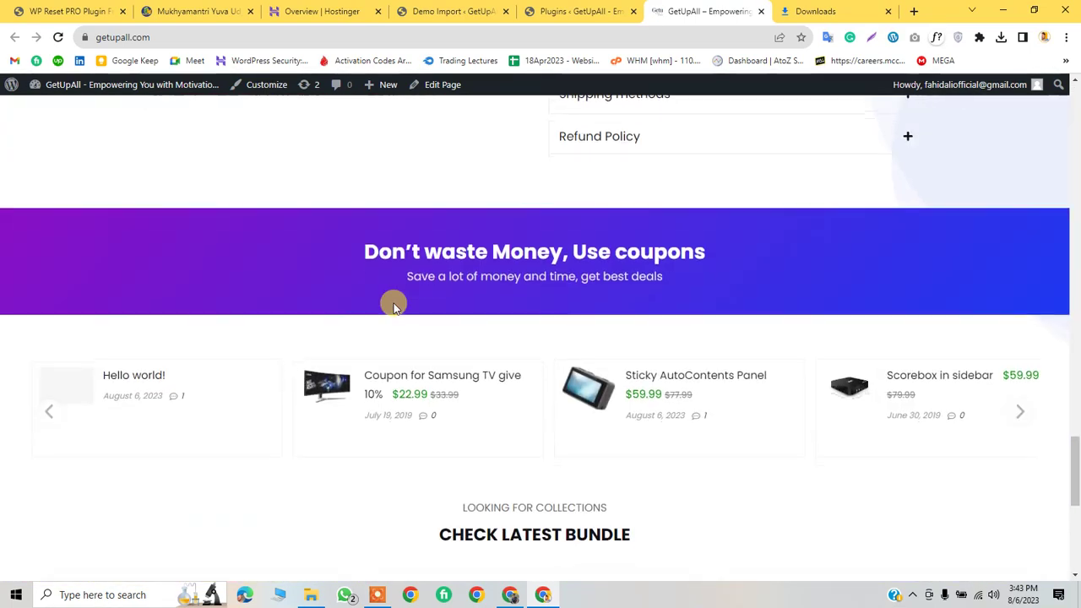
scroll(393, 306, "up", 20)
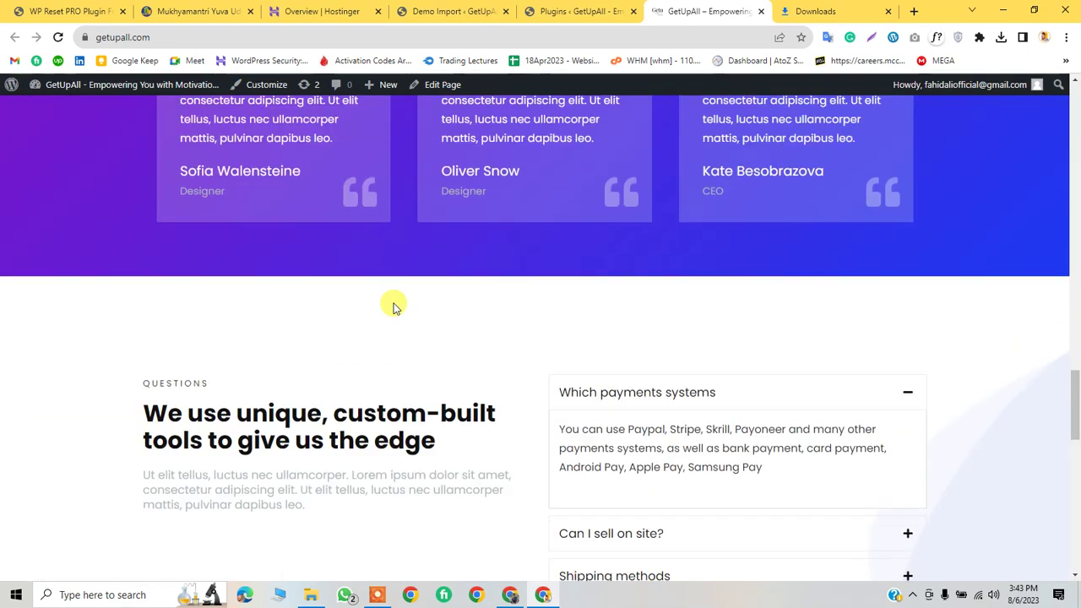
scroll(388, 298, "up", 3)
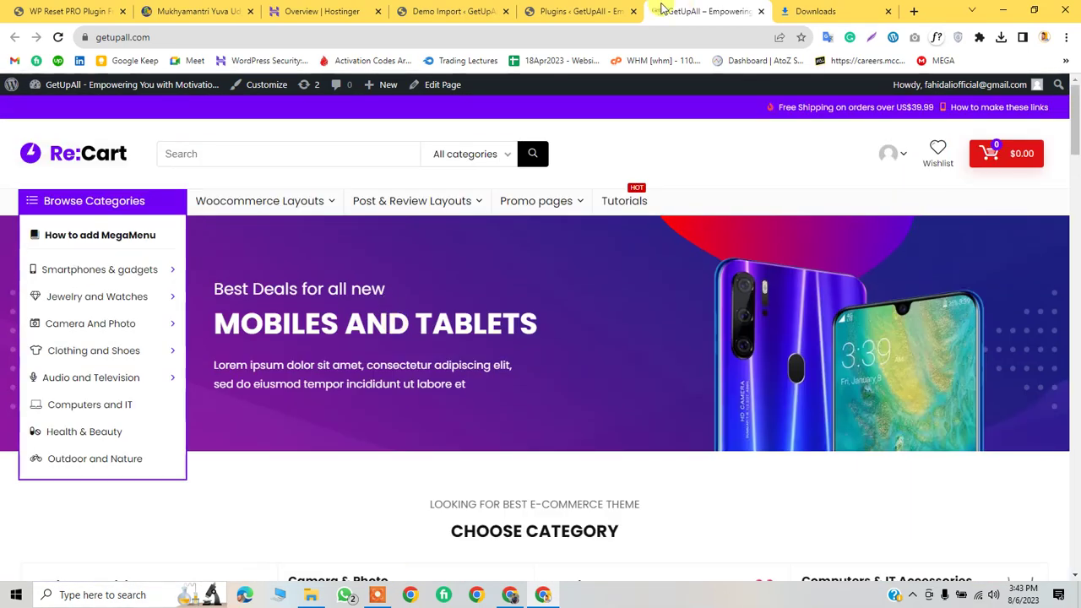
Install the wp-automatic_2 plugin archive from the Downloads folder, activate it and check the installed plugins list
left_click(591, 11)
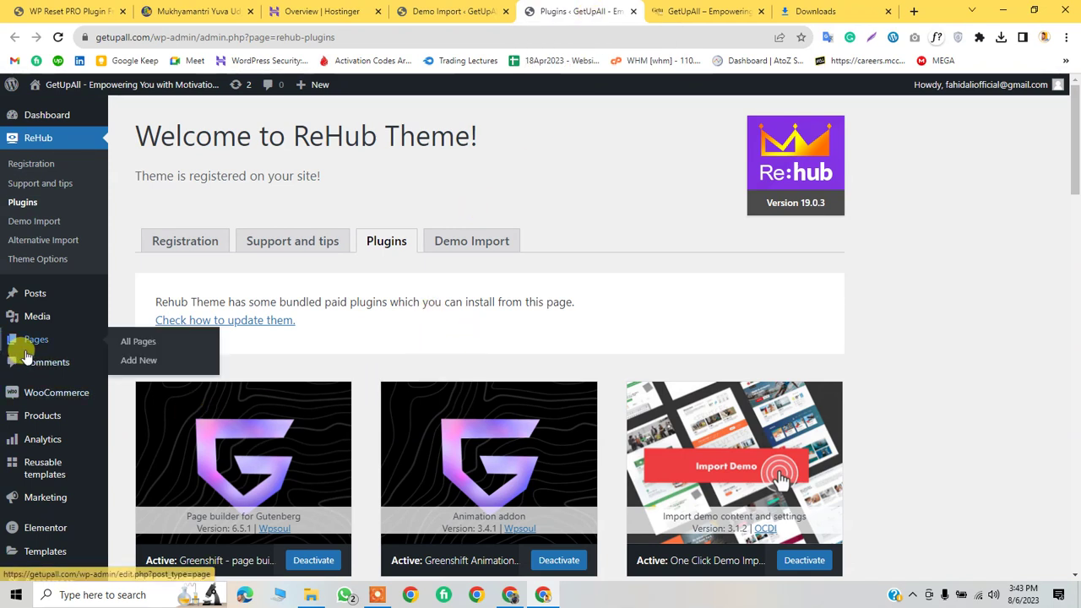
scroll(25, 473, "down", 1)
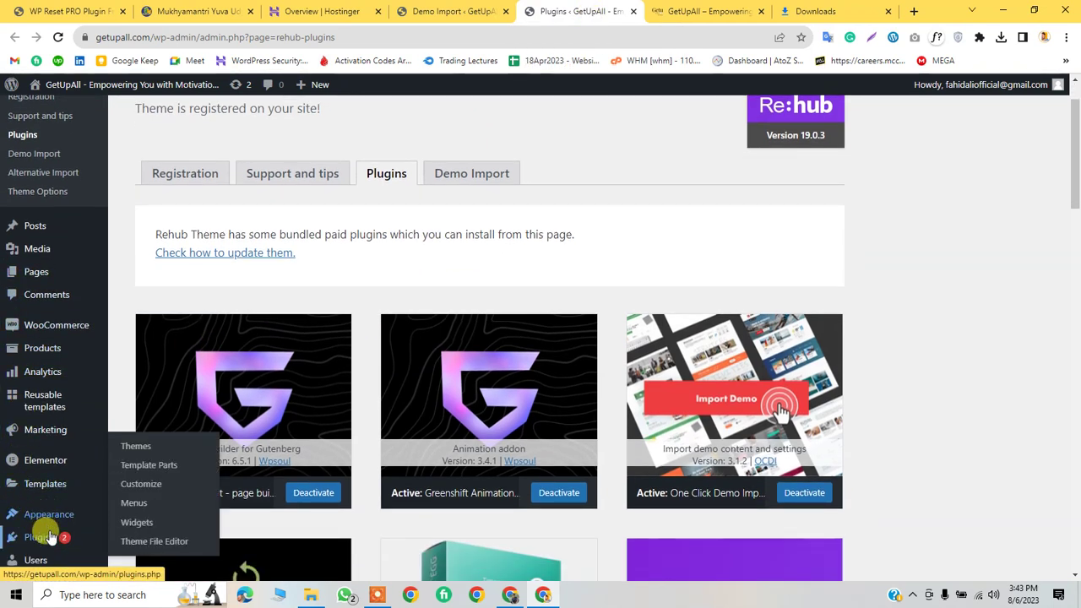
mouse_move(109, 528)
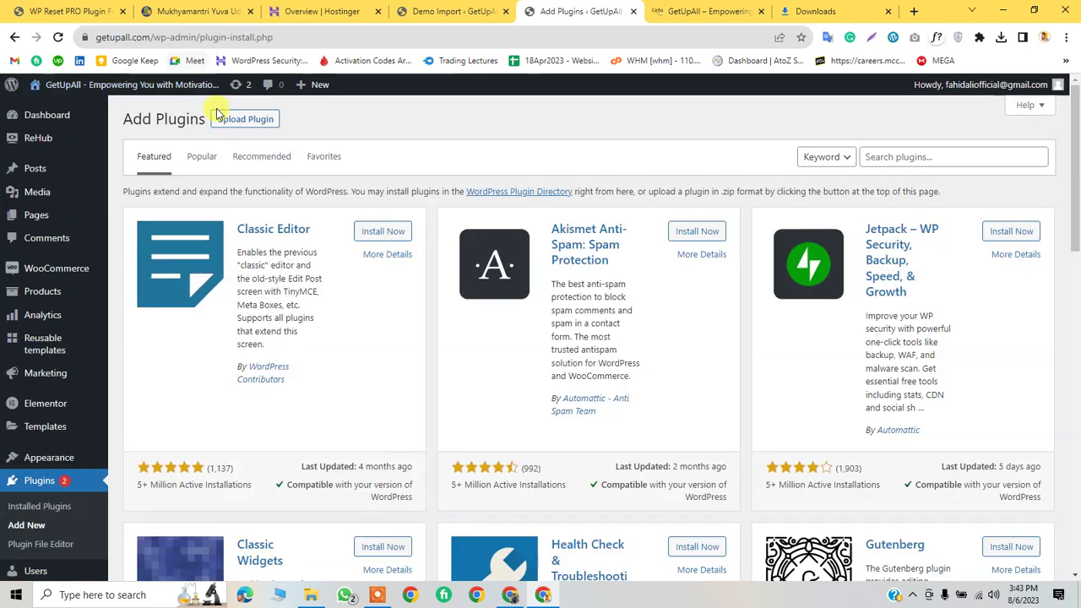
left_click(235, 121)
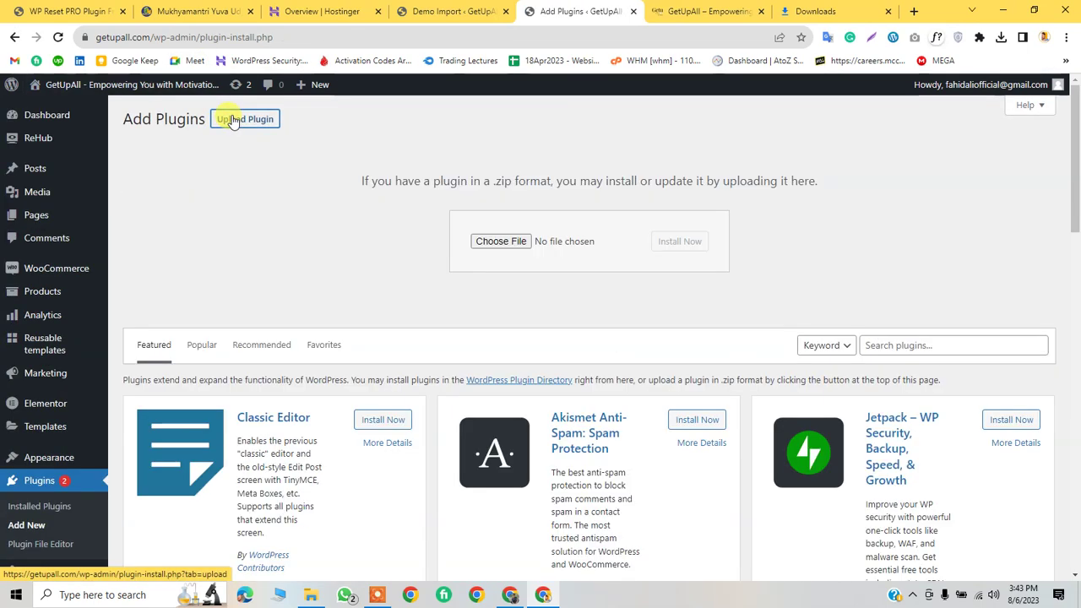
left_click(498, 243)
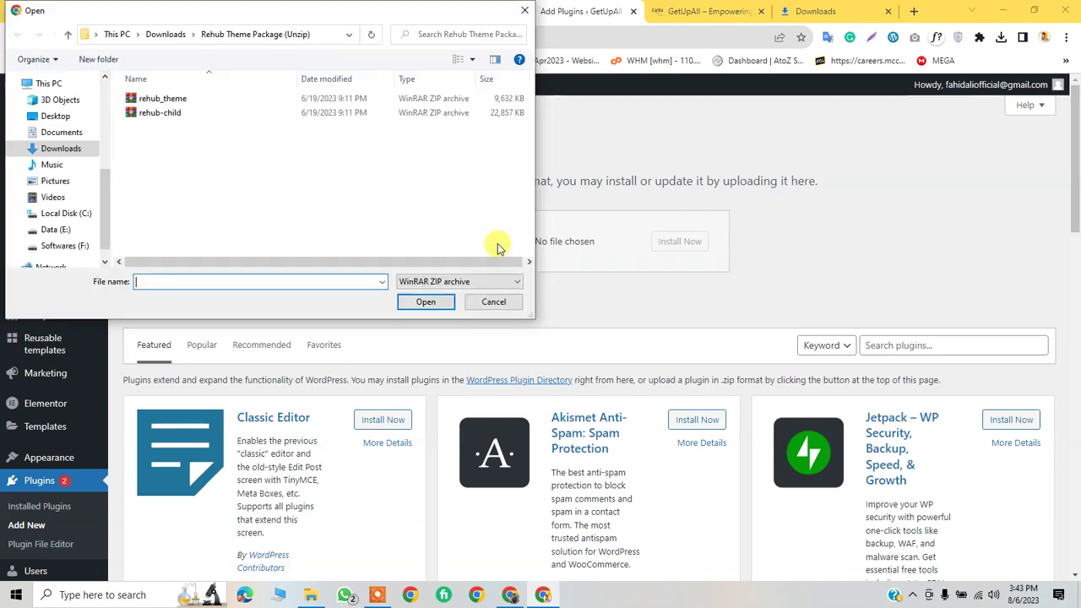
left_click(54, 153)
left_click(233, 146)
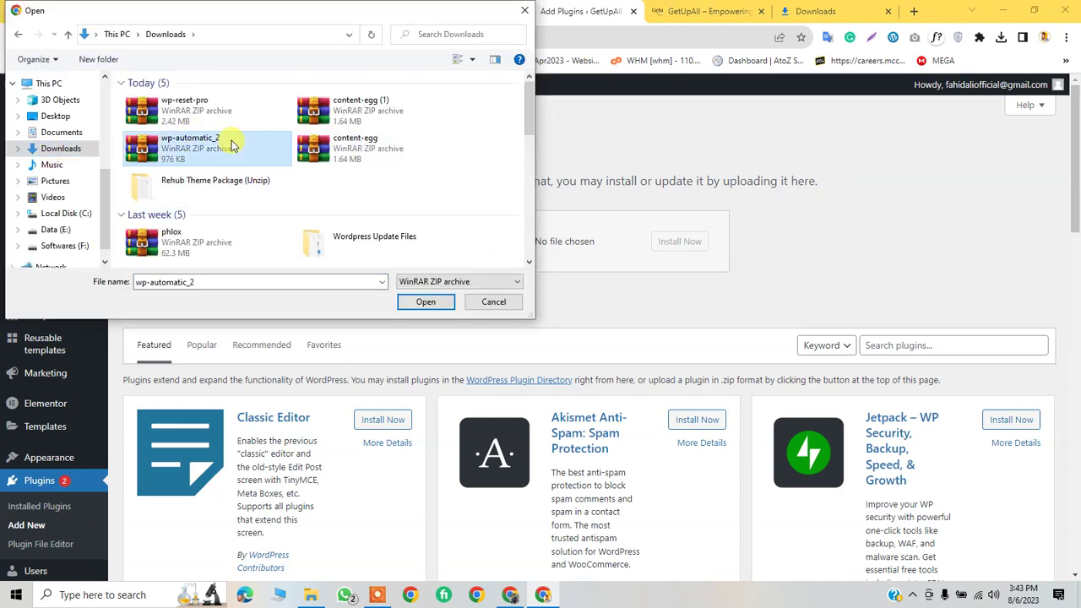
left_click(425, 301)
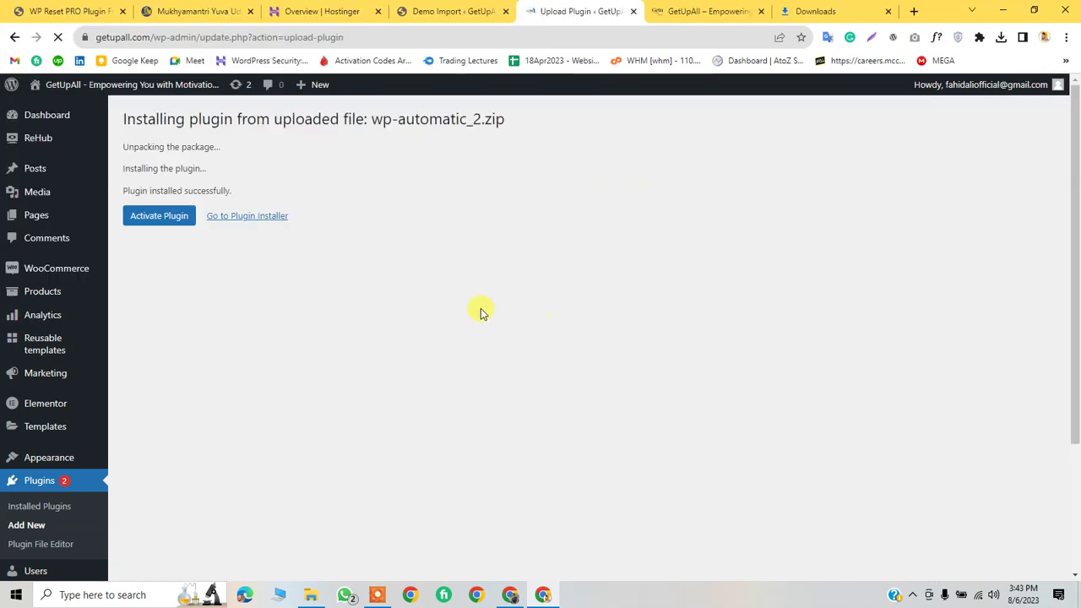
left_click(167, 223)
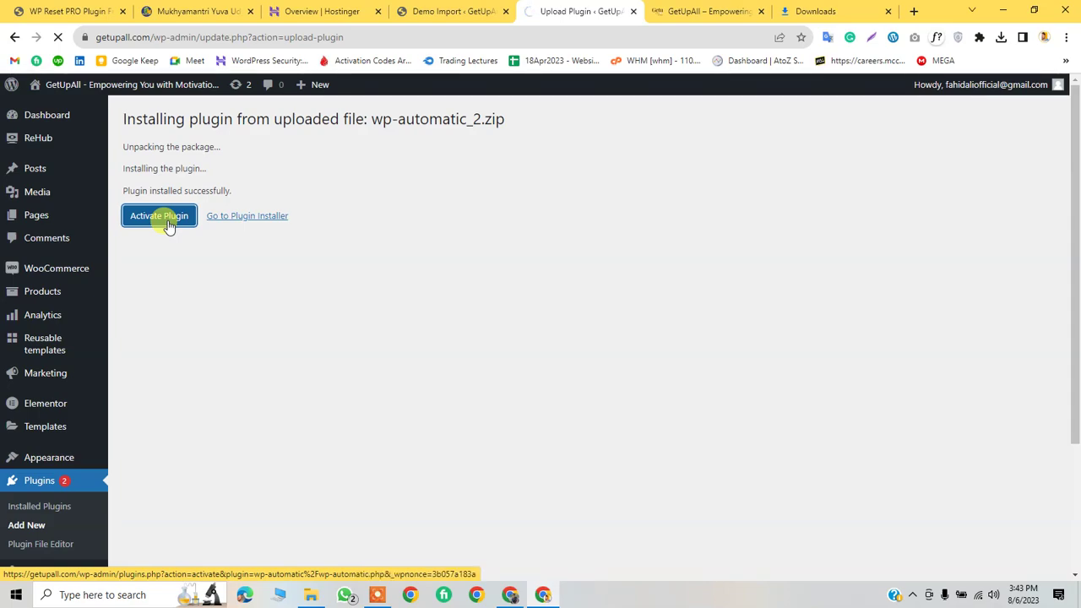
scroll(225, 270, "down", 3)
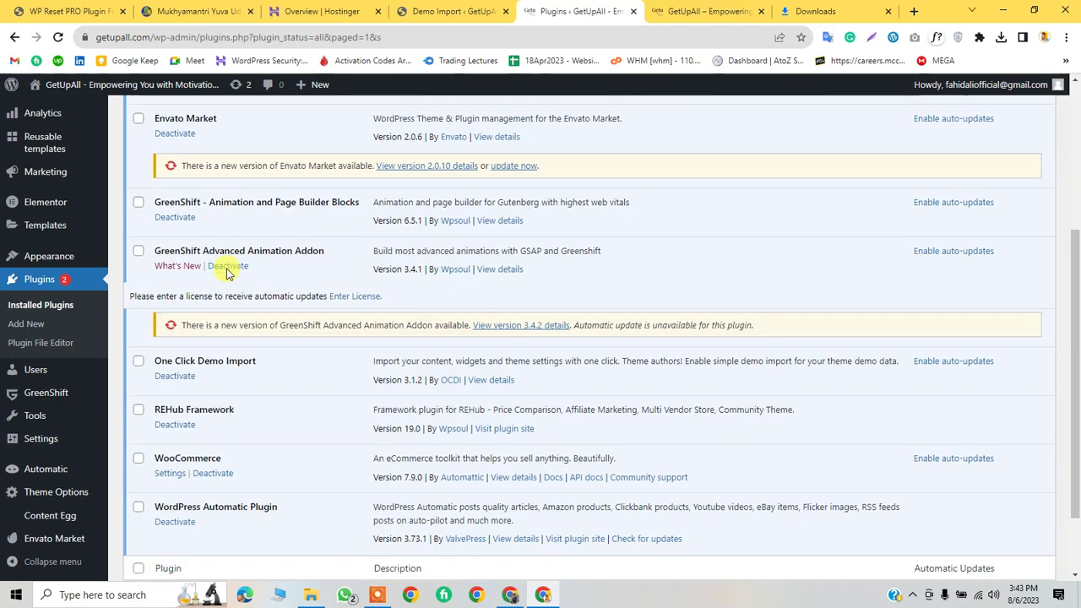
scroll(226, 272, "up", 2)
scroll(226, 271, "down", 3)
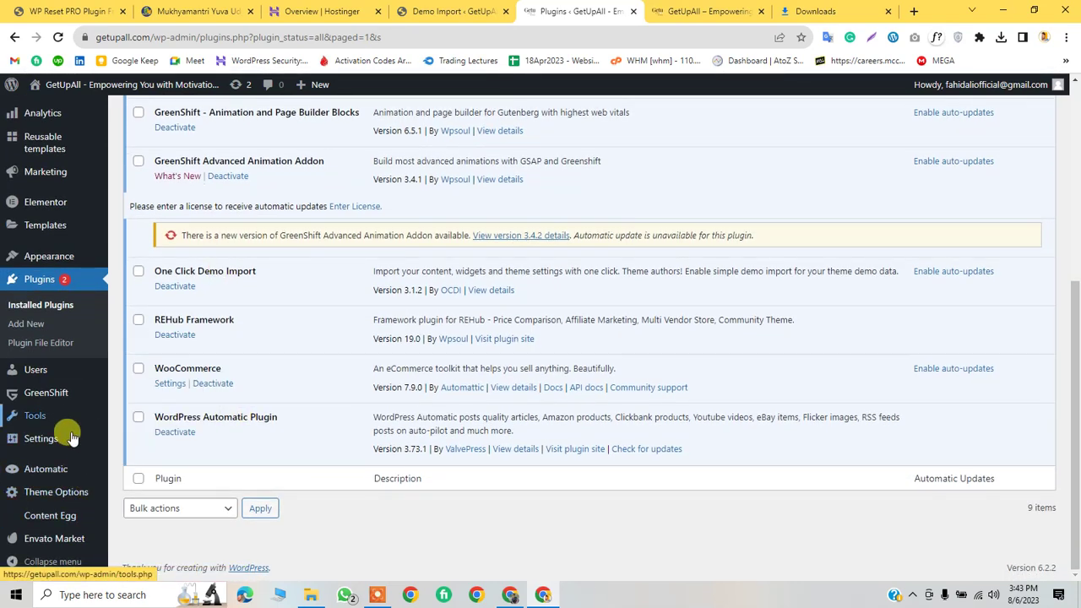
Upload the content-egg archive from Downloads to replace the installed Content Egg plugin, and return to the plugin installer
scroll(152, 447, "up", 5)
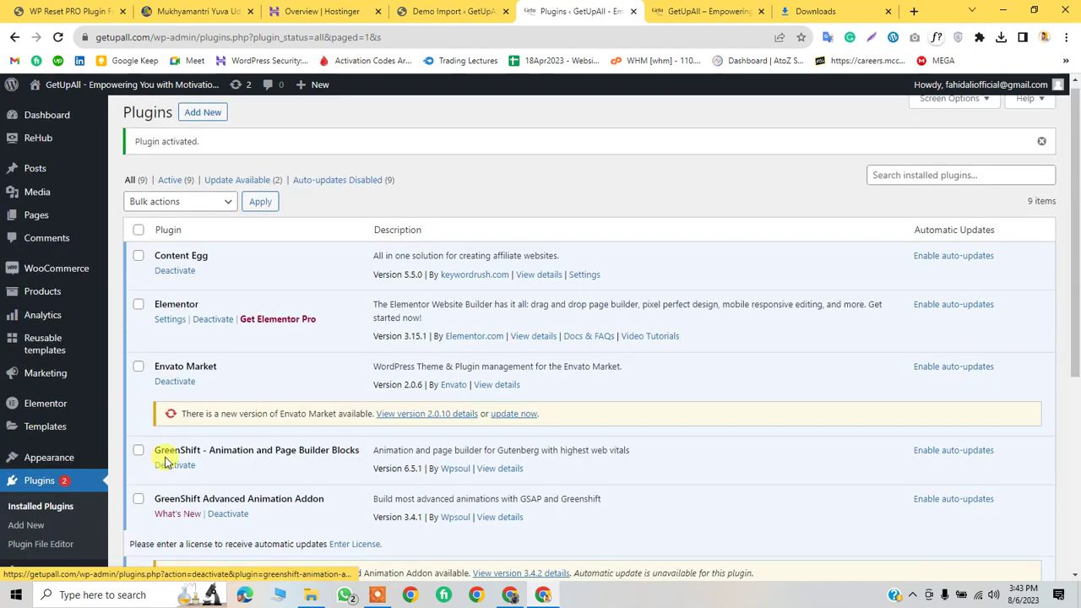
left_click(223, 121)
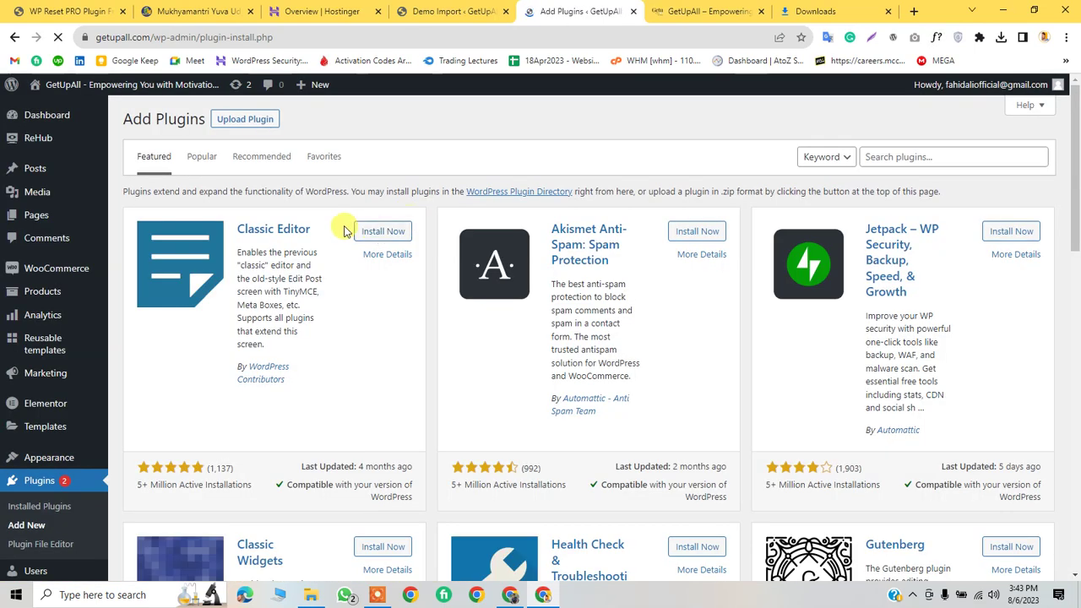
left_click(250, 119)
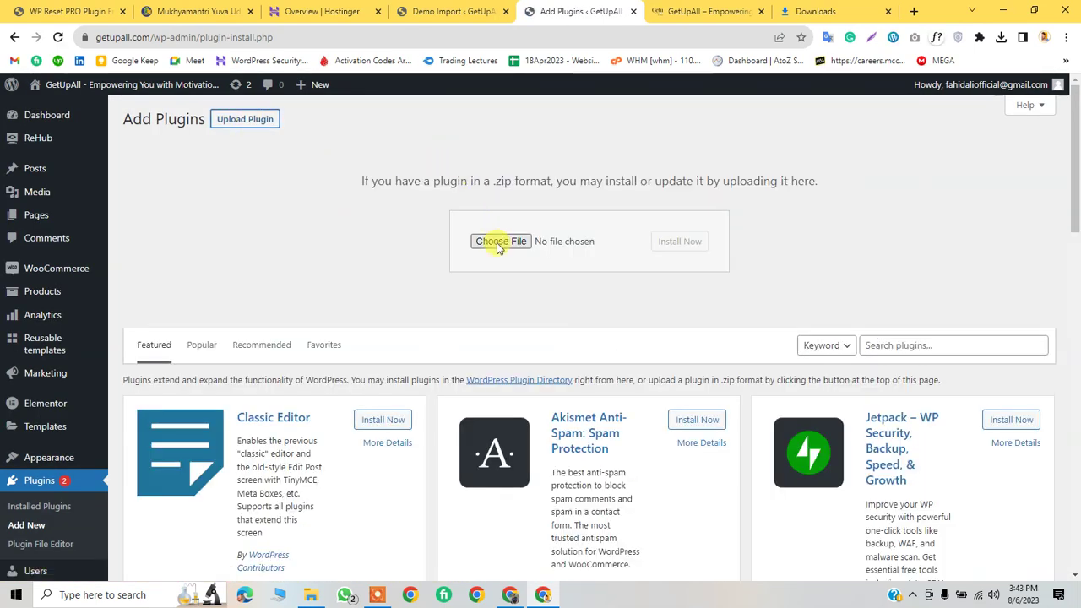
left_click(498, 242)
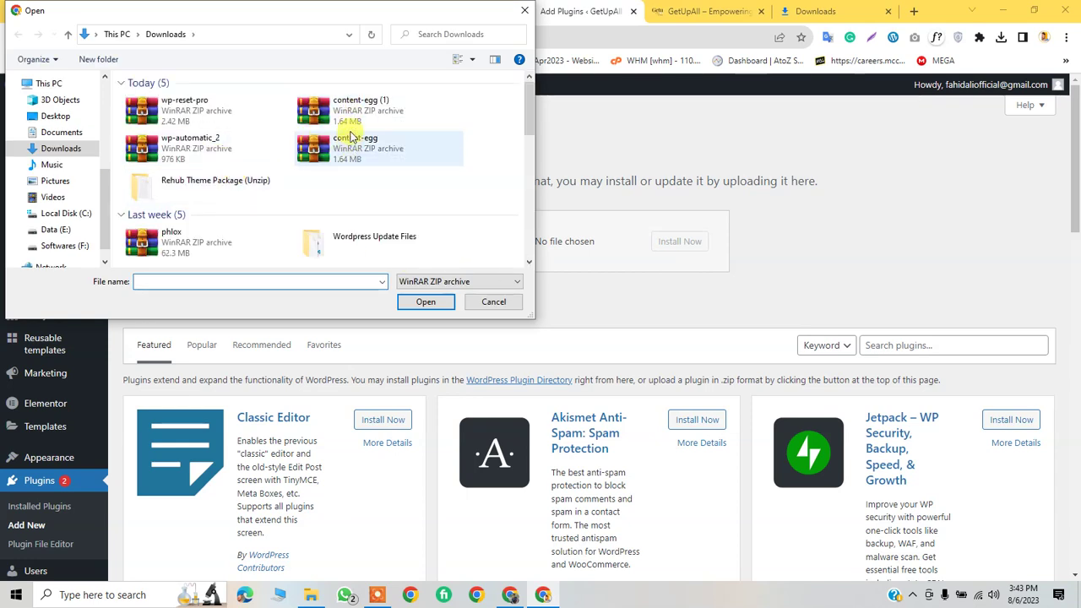
left_click(348, 142)
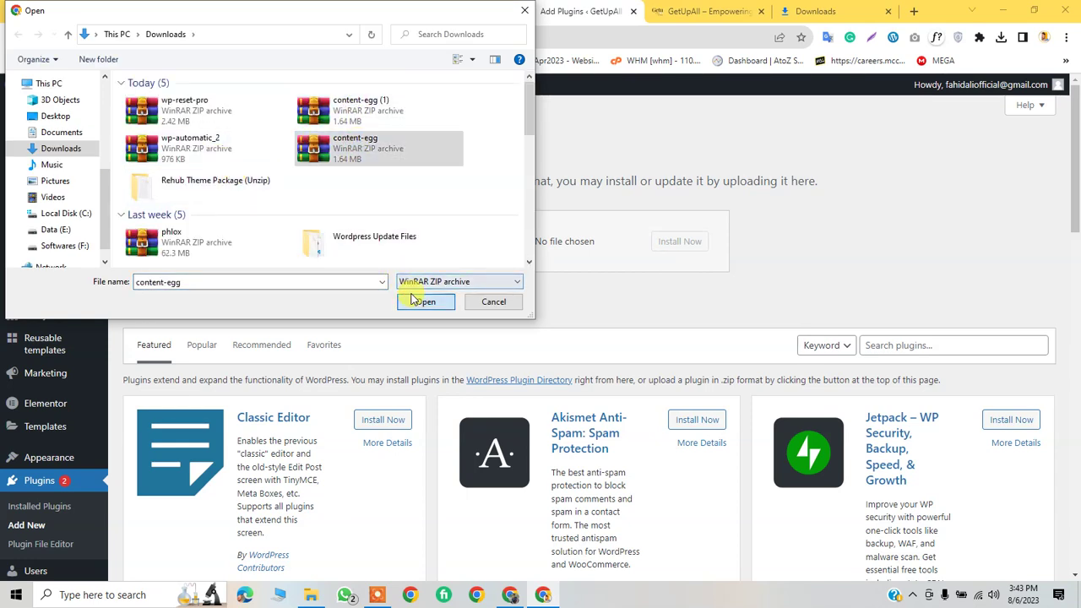
left_click(423, 302)
left_click(659, 245)
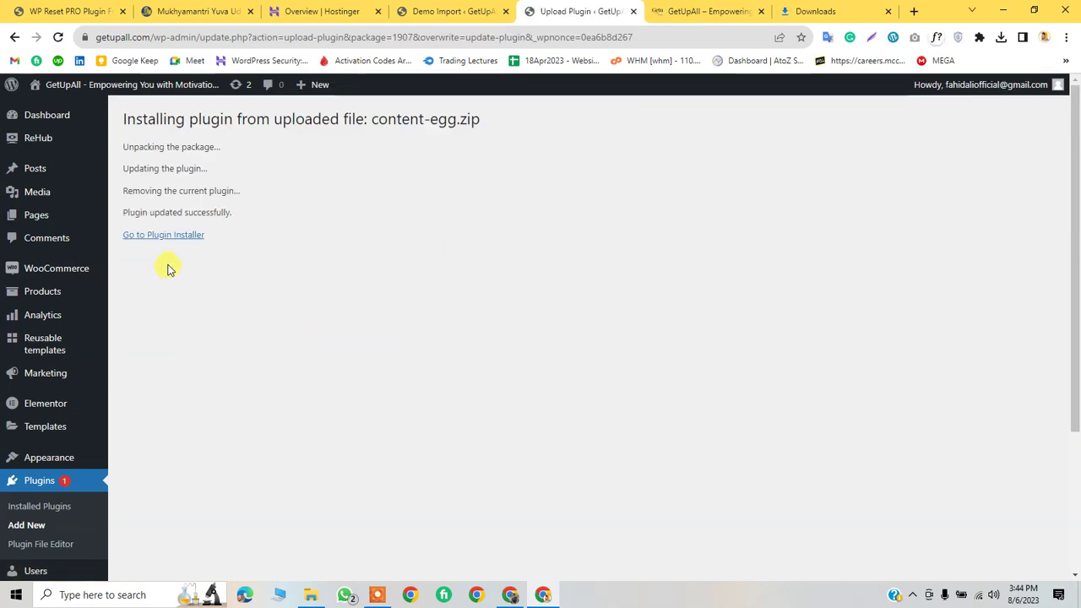
left_click(167, 237)
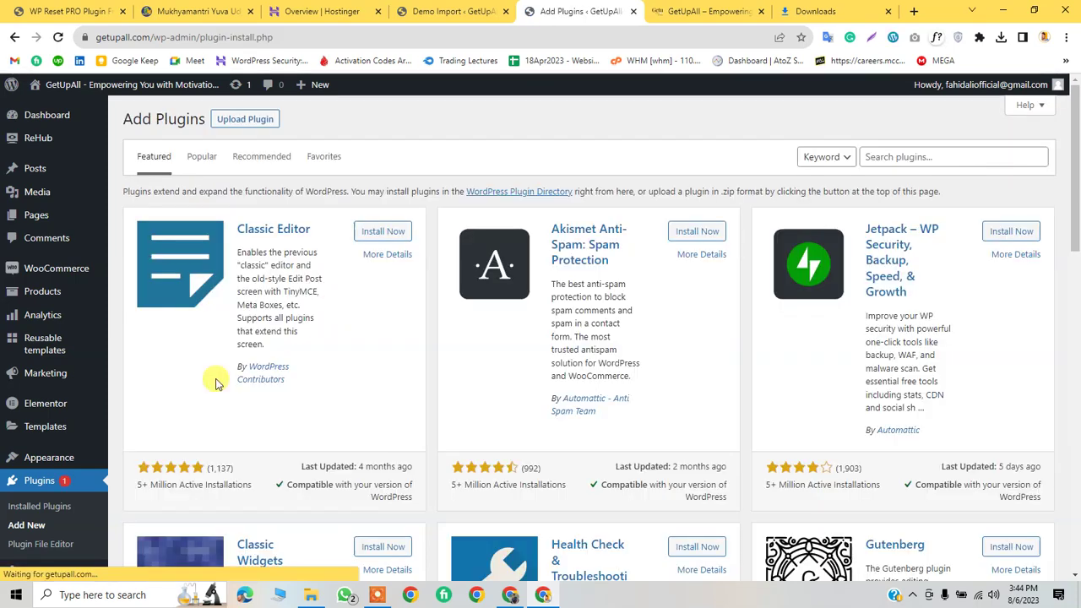
Open the Content Egg Pro license page to view its activation form
scroll(211, 379, "down", 3)
scroll(26, 337, "down", 2)
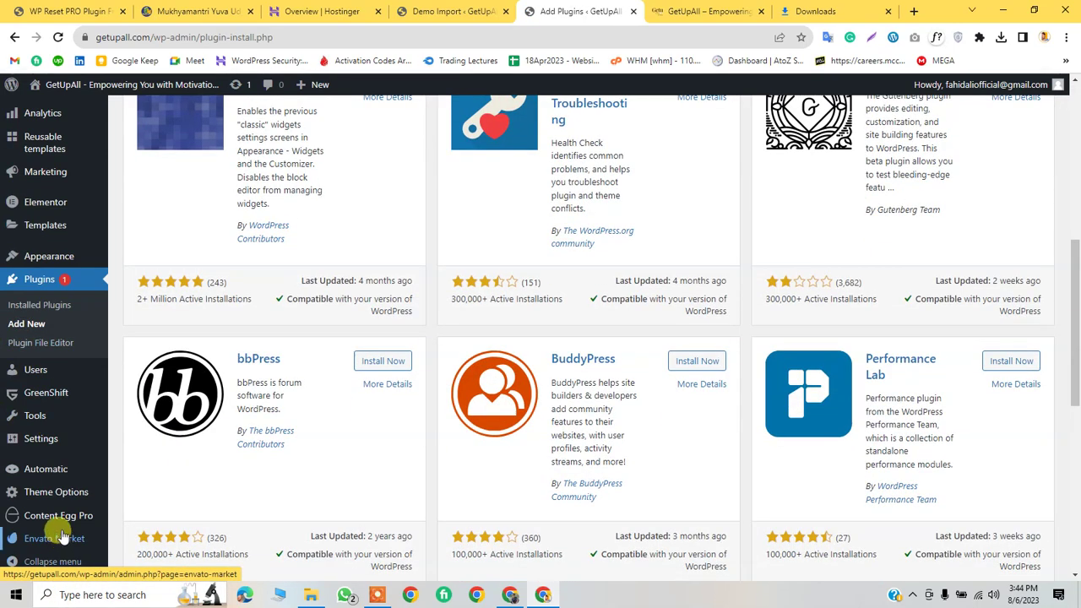
mouse_move(70, 523)
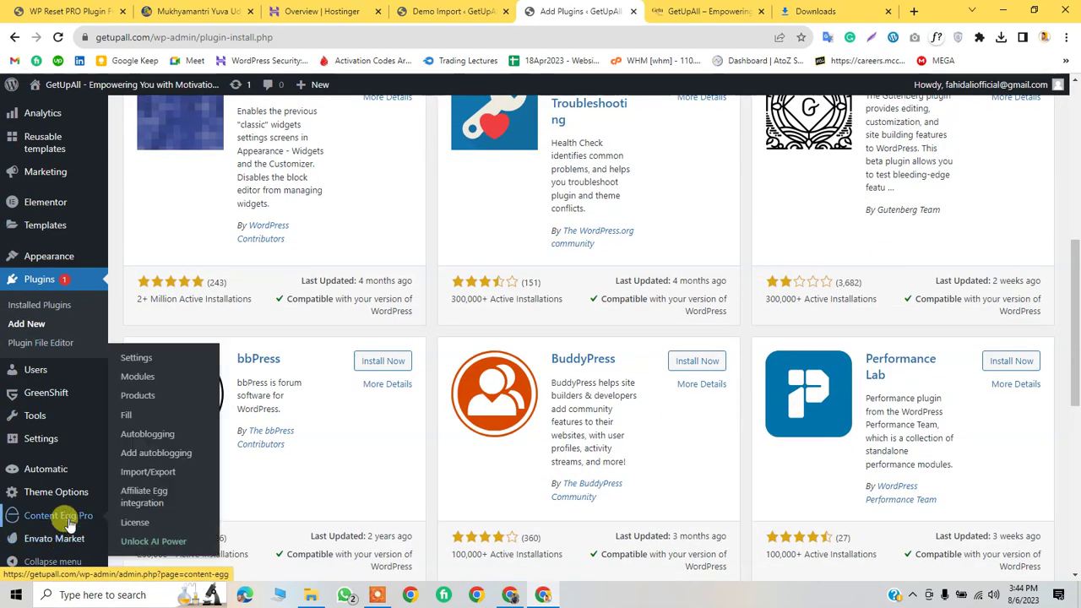
left_click(154, 527)
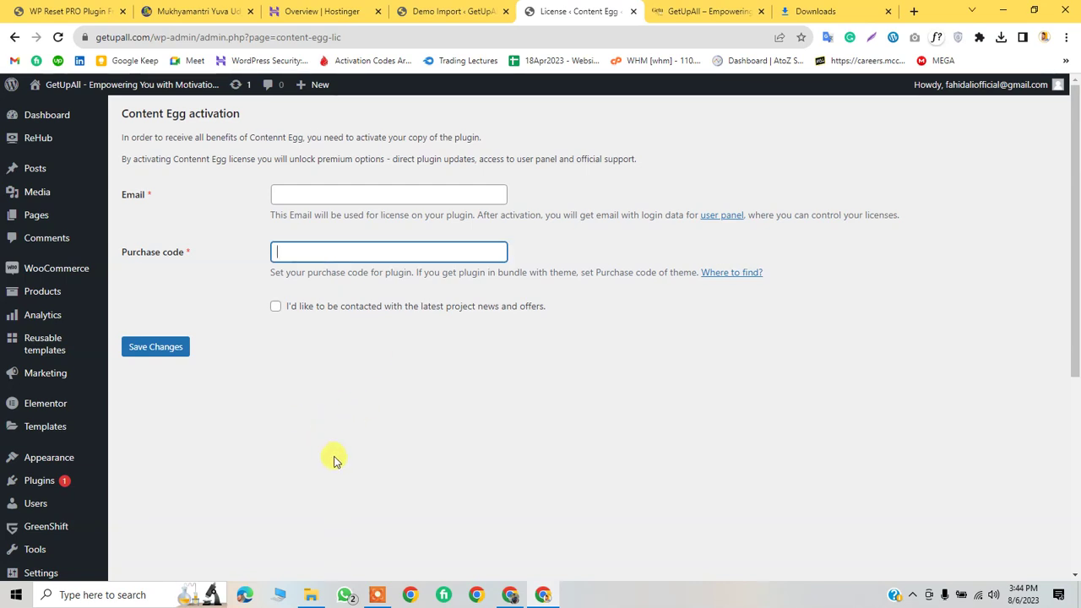
Open the list of all campaigns in the Automatic plugin
scroll(25, 515, "down", 4)
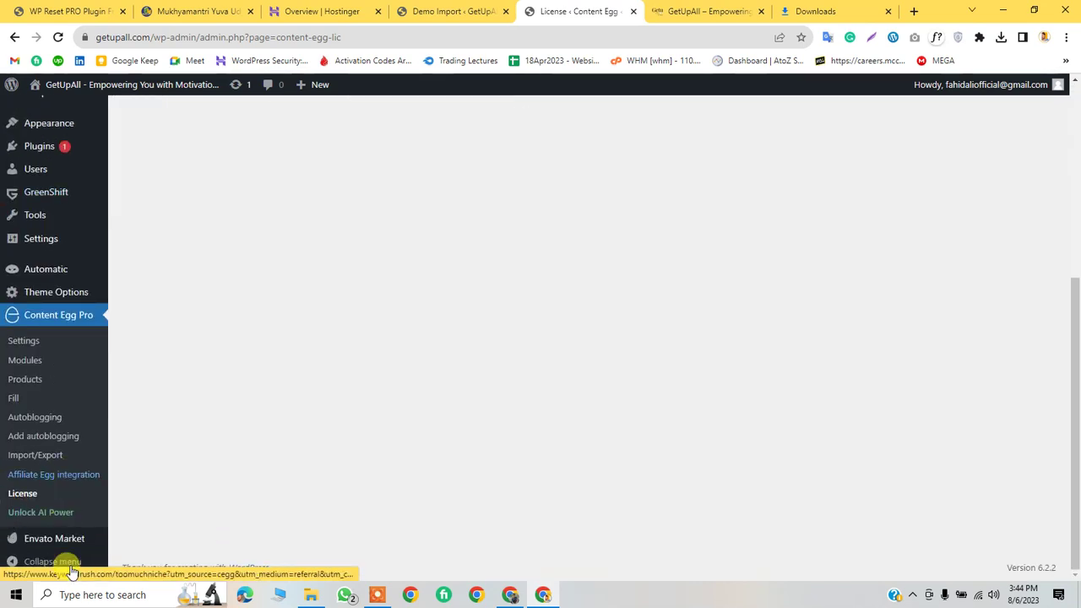
scroll(45, 327, "up", 1)
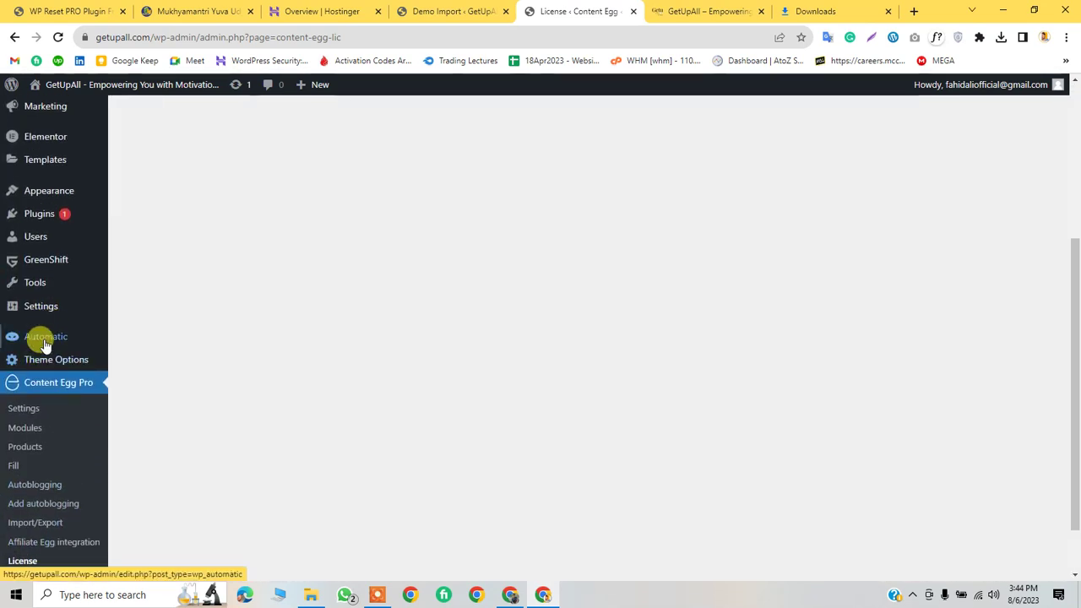
mouse_move(38, 337)
left_click(160, 335)
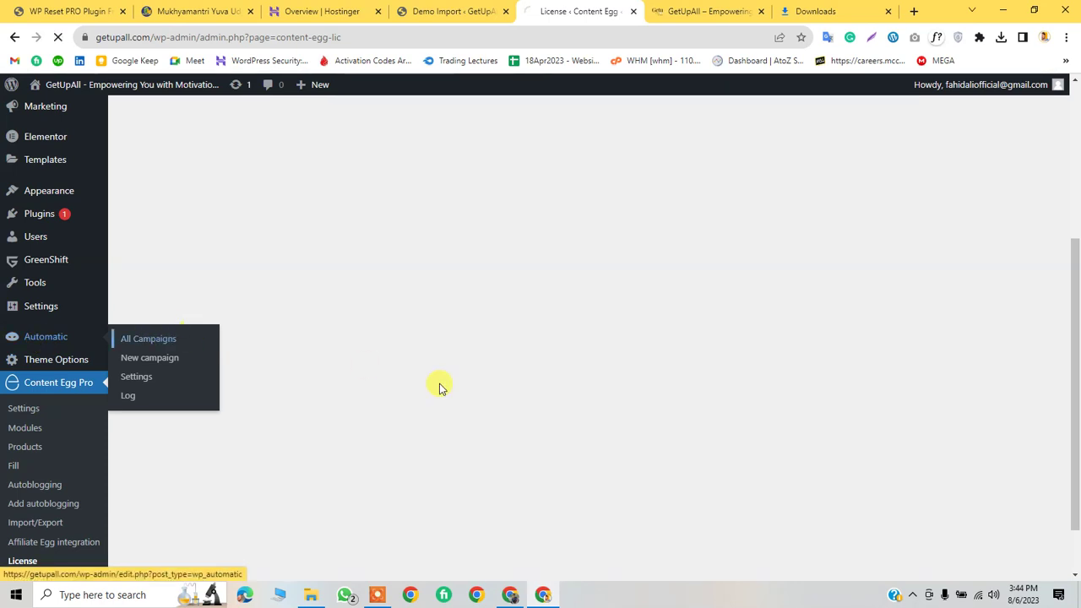
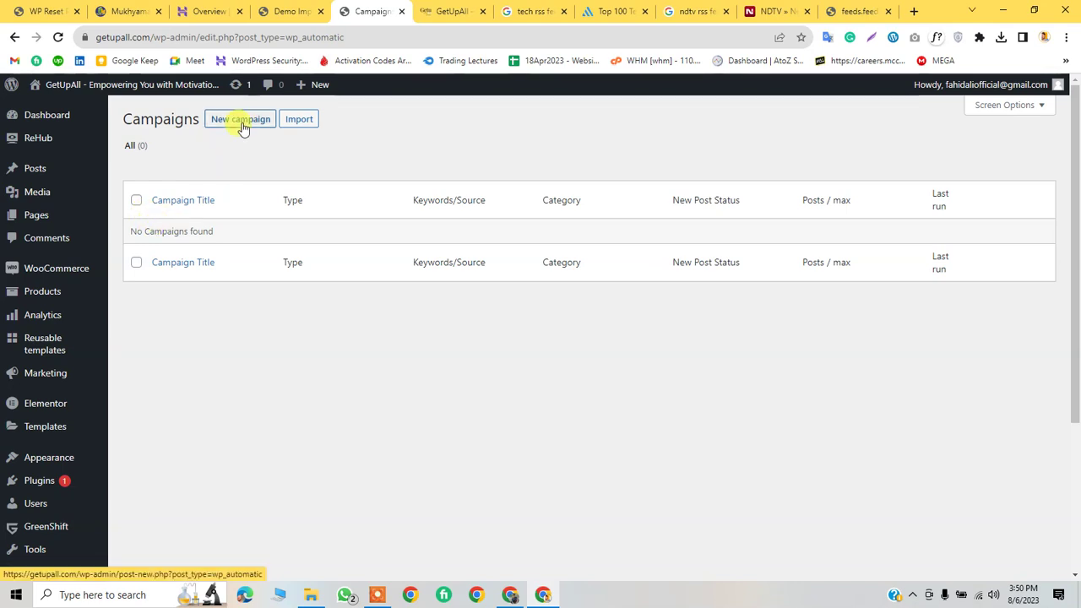
Open the post categories in a separate browser tab and add a new category named Tech
mouse_move(17, 169)
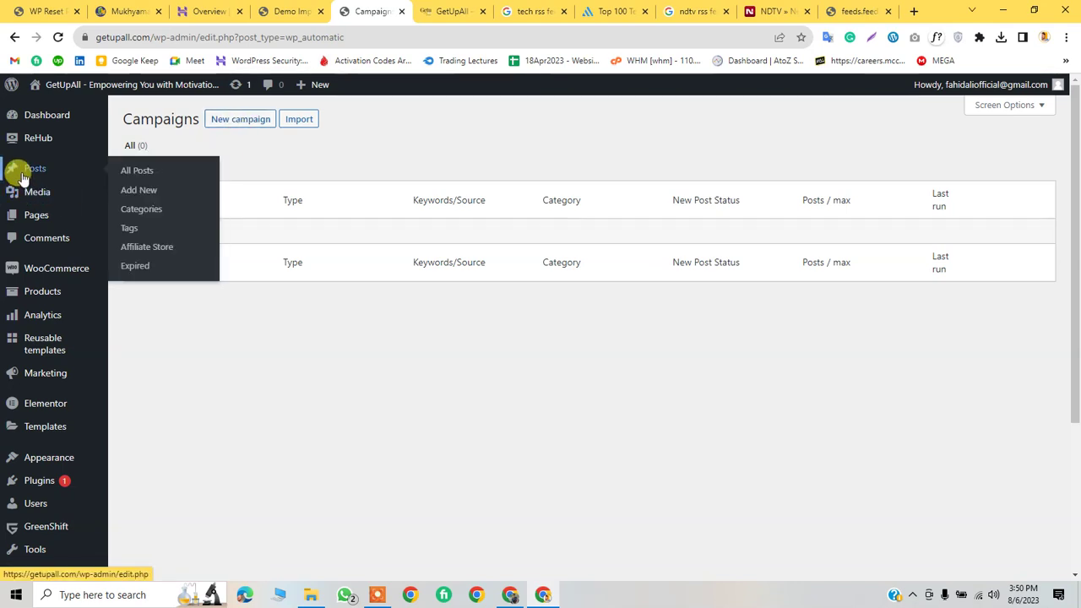
right_click(149, 211)
left_click(200, 223)
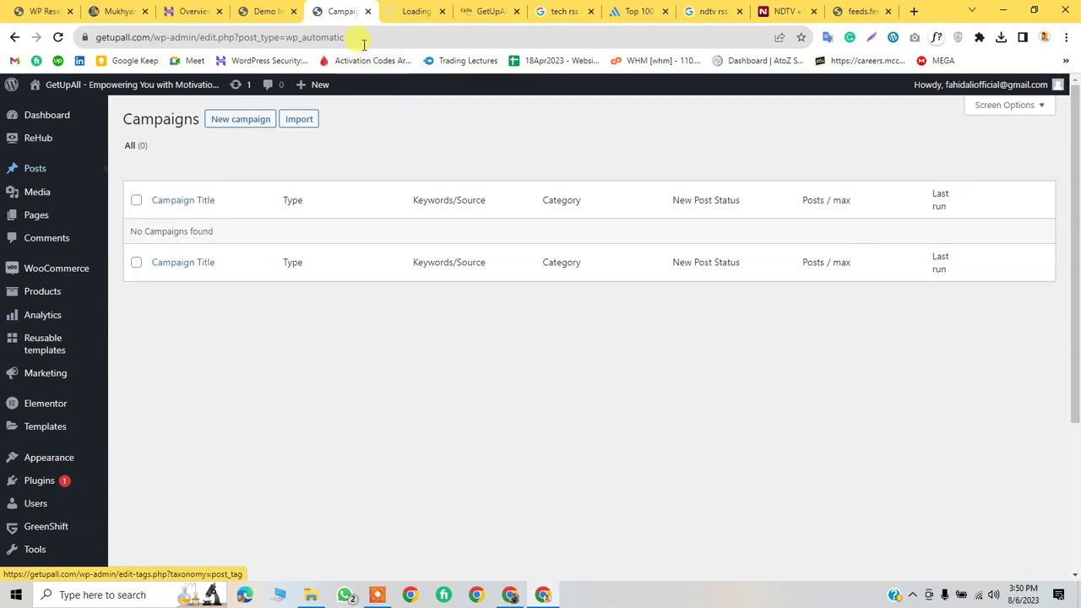
left_click(406, 12)
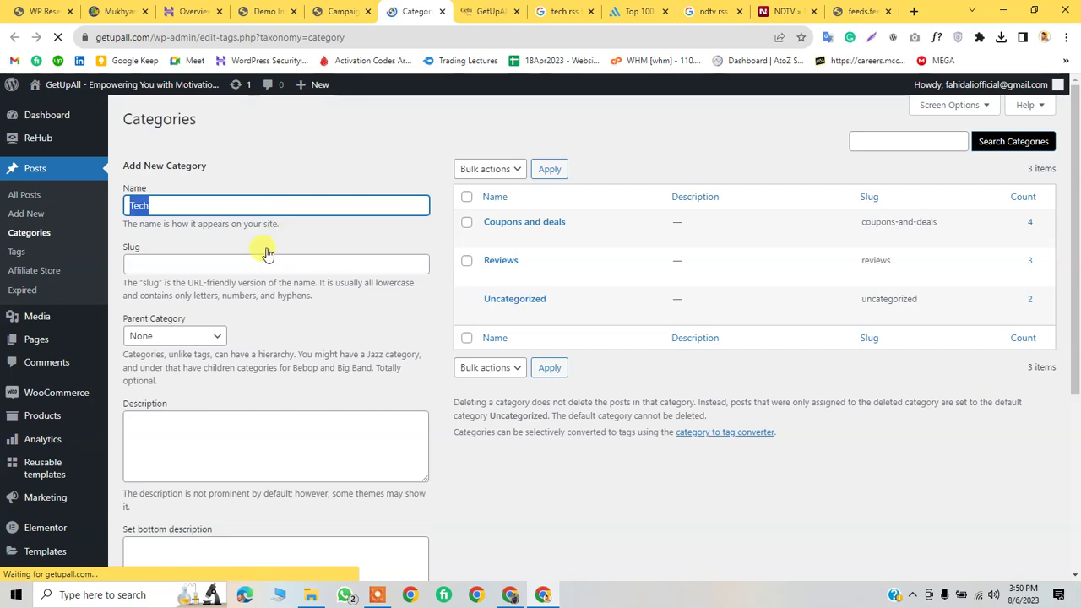
left_click(234, 264)
scroll(224, 287, "down", 4)
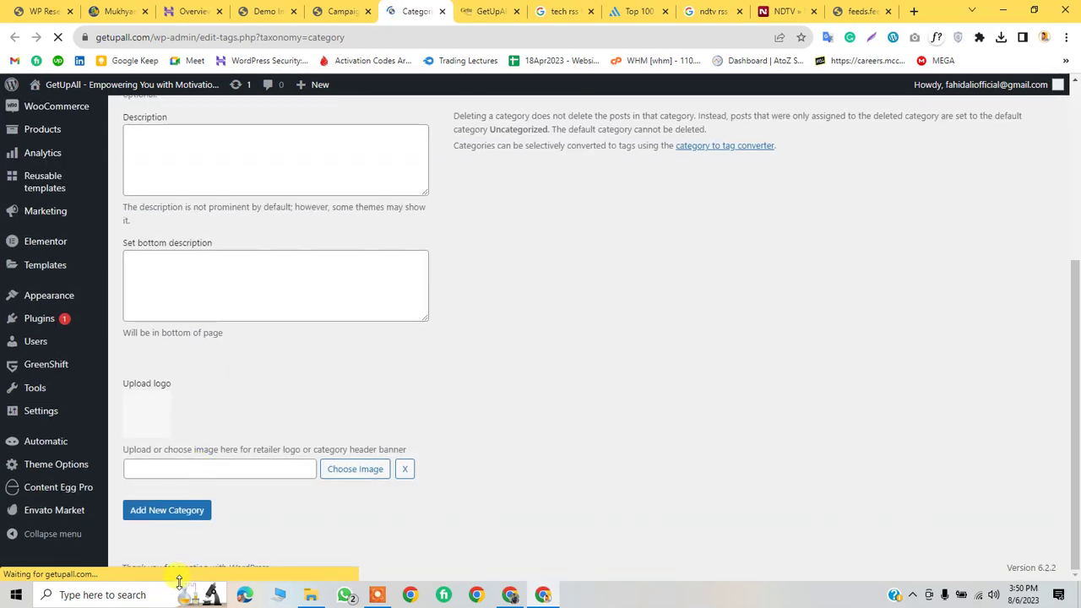
left_click(167, 510)
Create a new Automatic campaign titled Tech and set its campaign type to Feeds
left_click(342, 11)
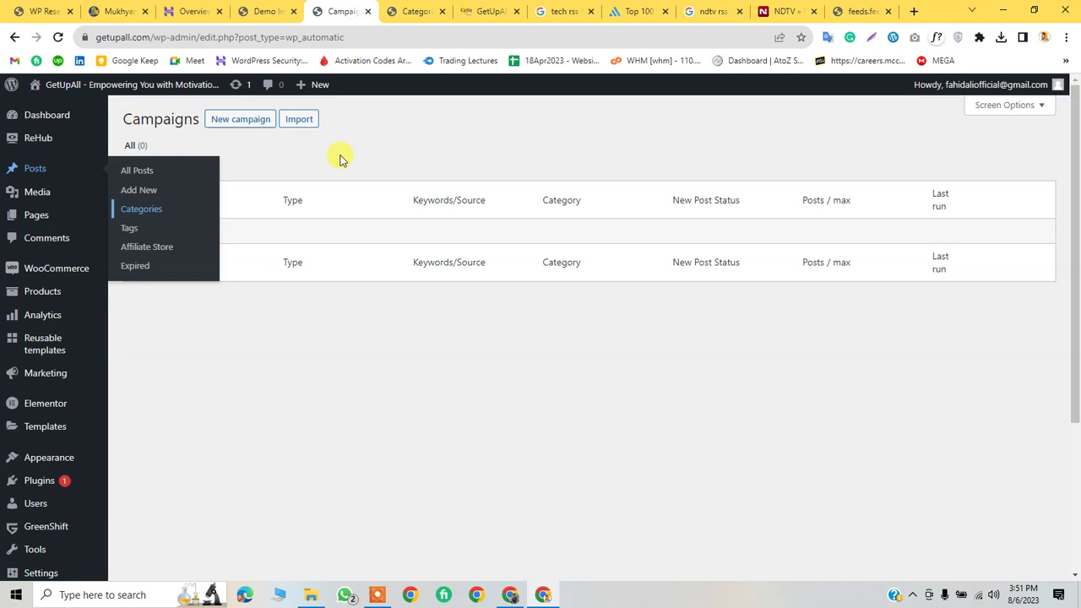
left_click(241, 123)
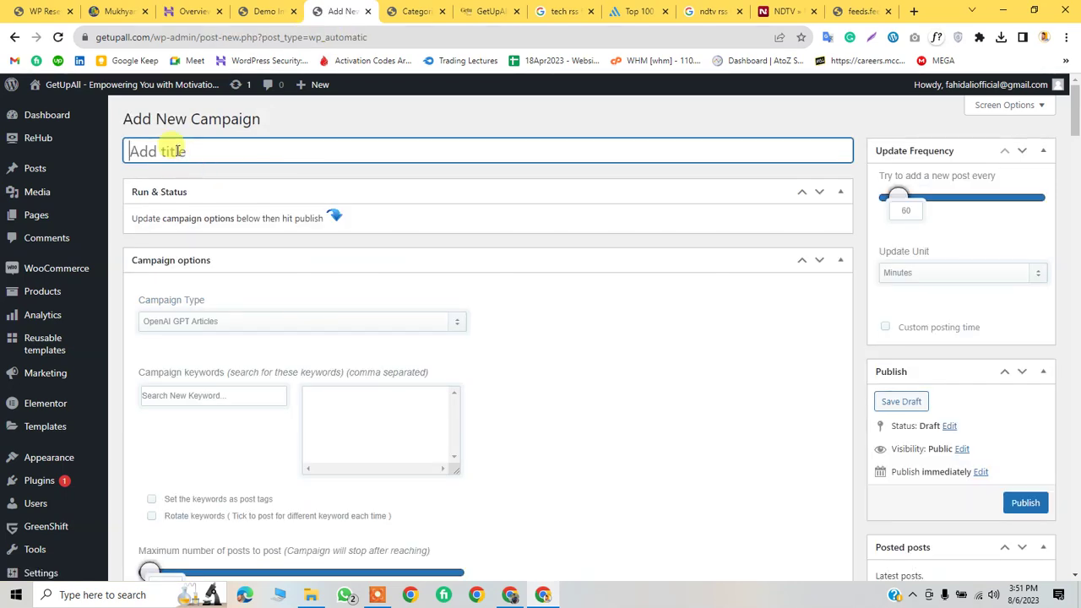
type("Tech")
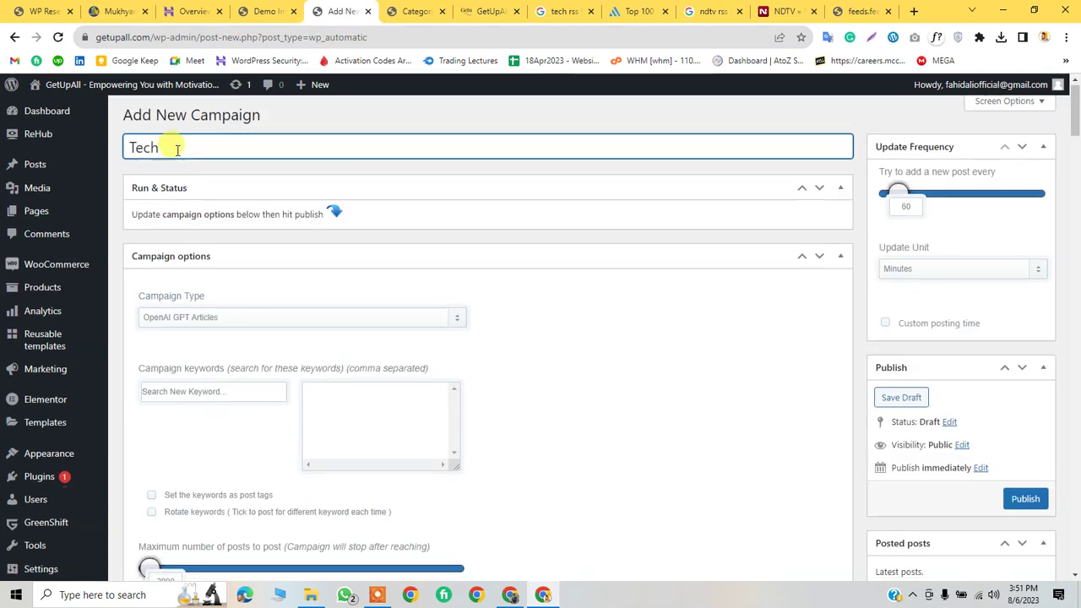
scroll(354, 182, "down", 1)
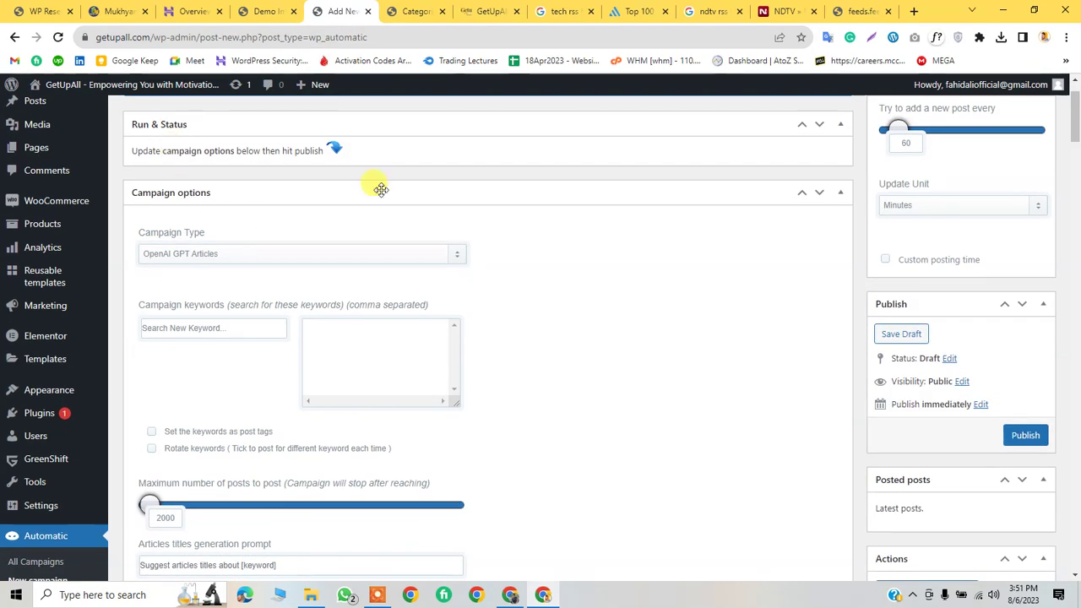
left_click(330, 256)
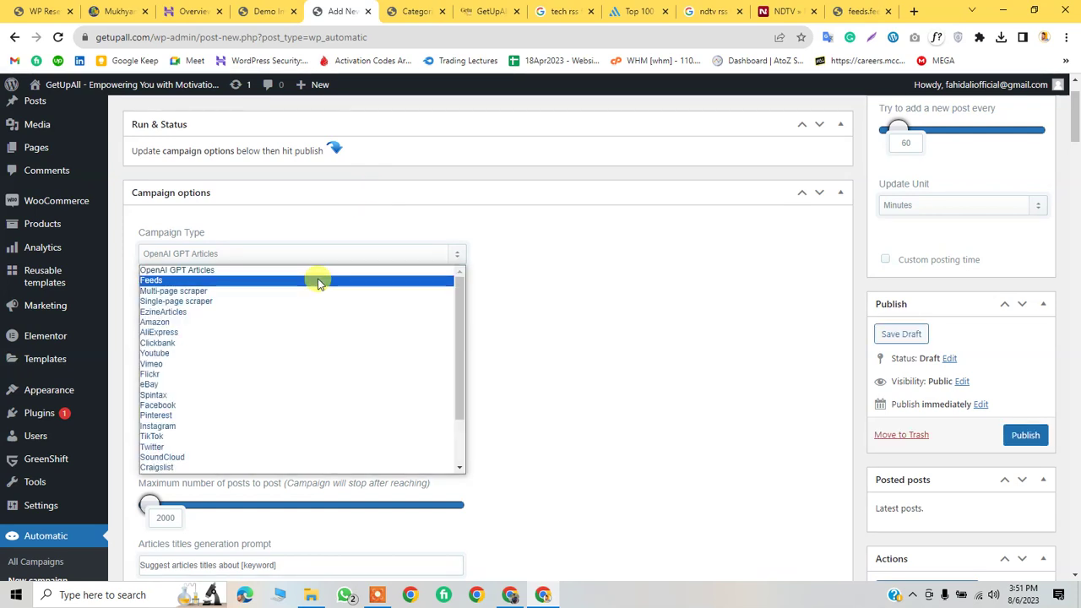
left_click(317, 282)
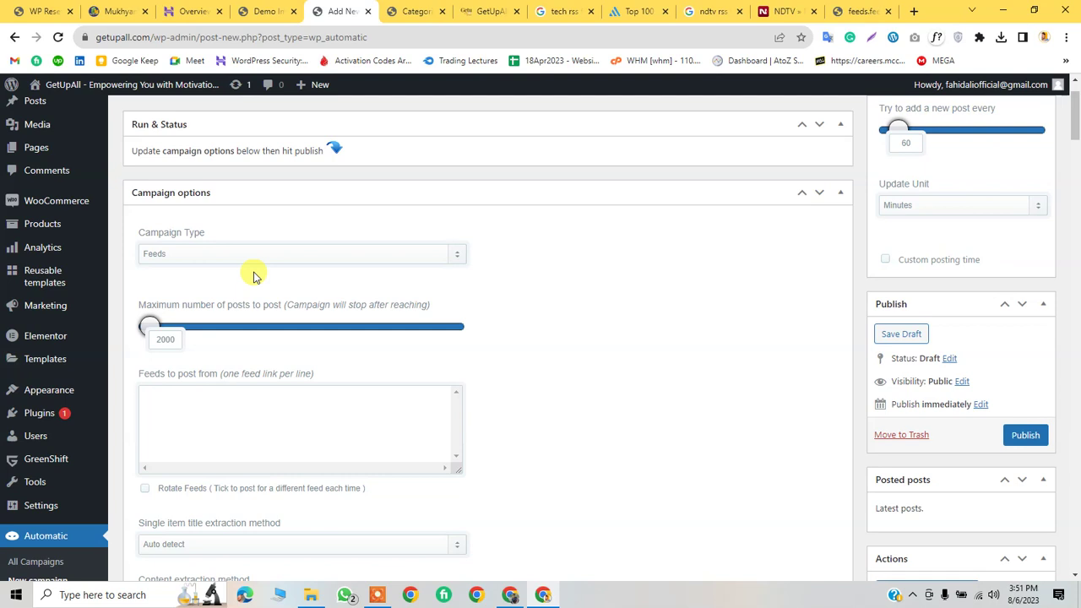
scroll(254, 277, "down", 1)
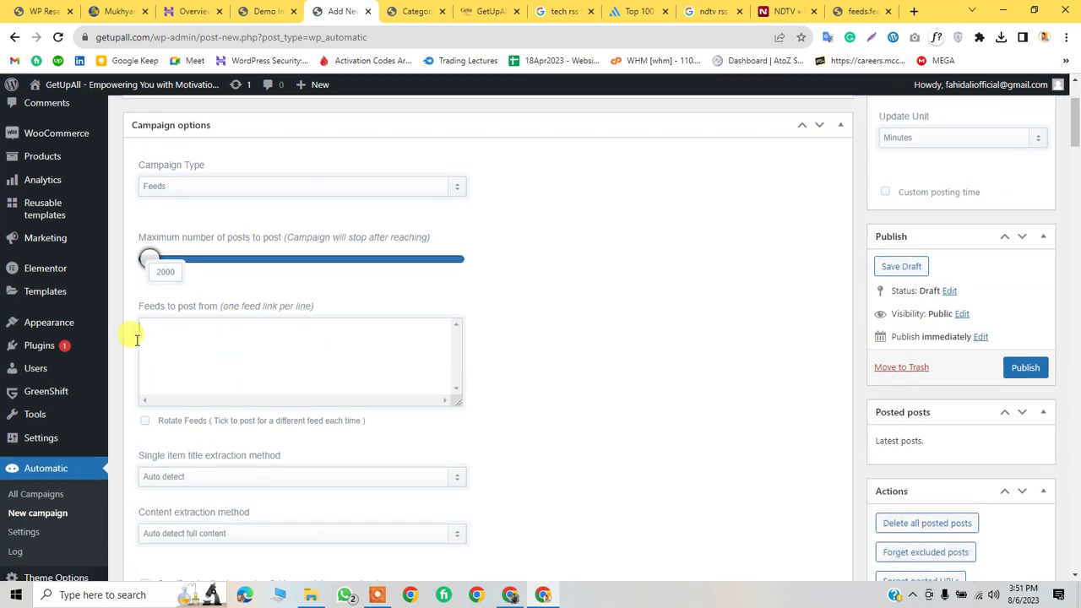
left_click(235, 330)
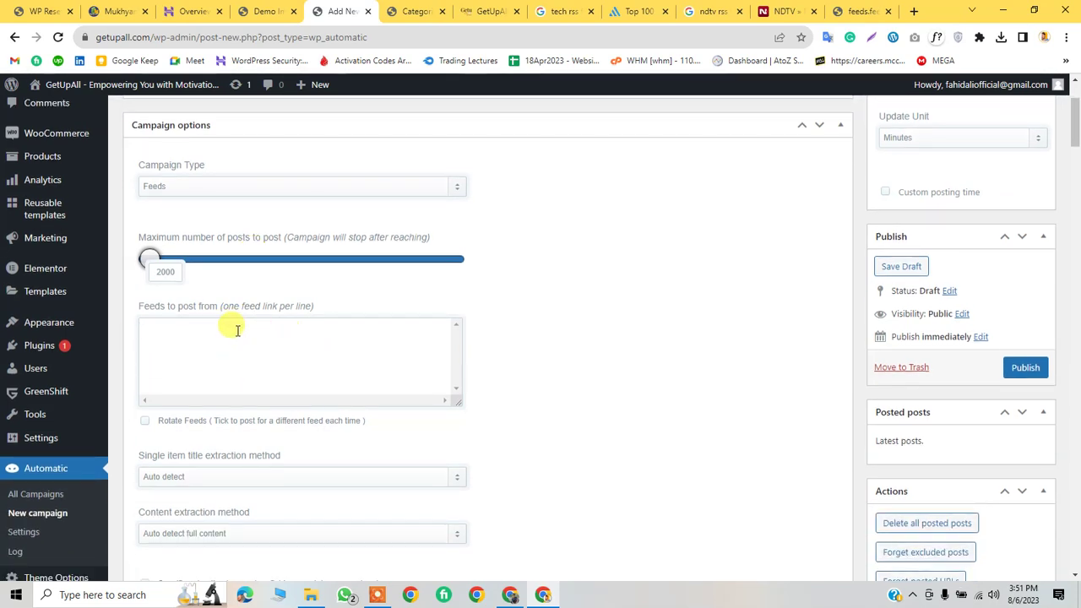
left_click(785, 11)
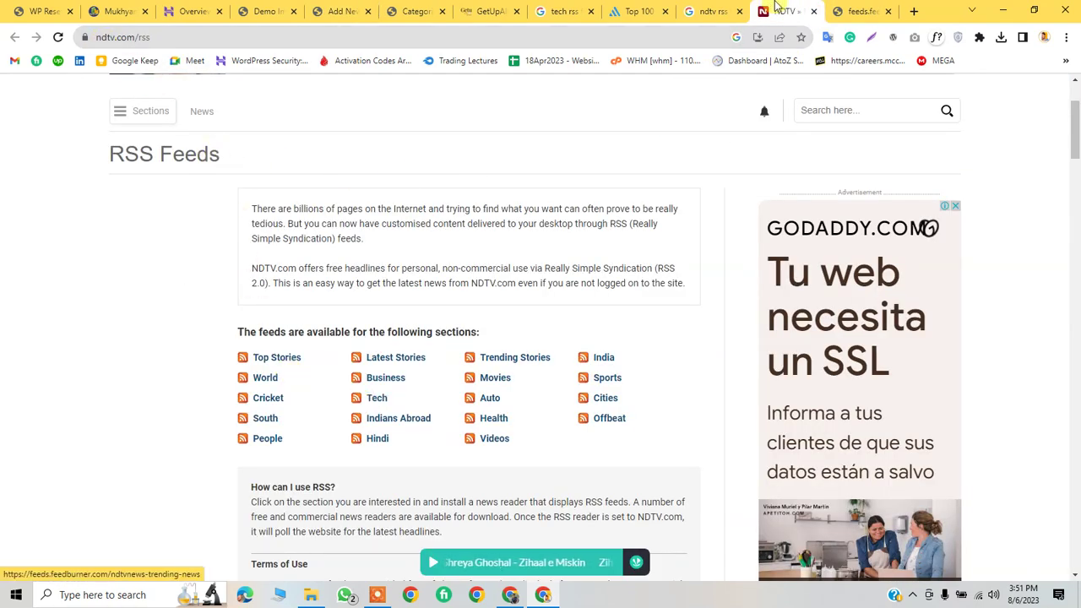
left_click(846, 10)
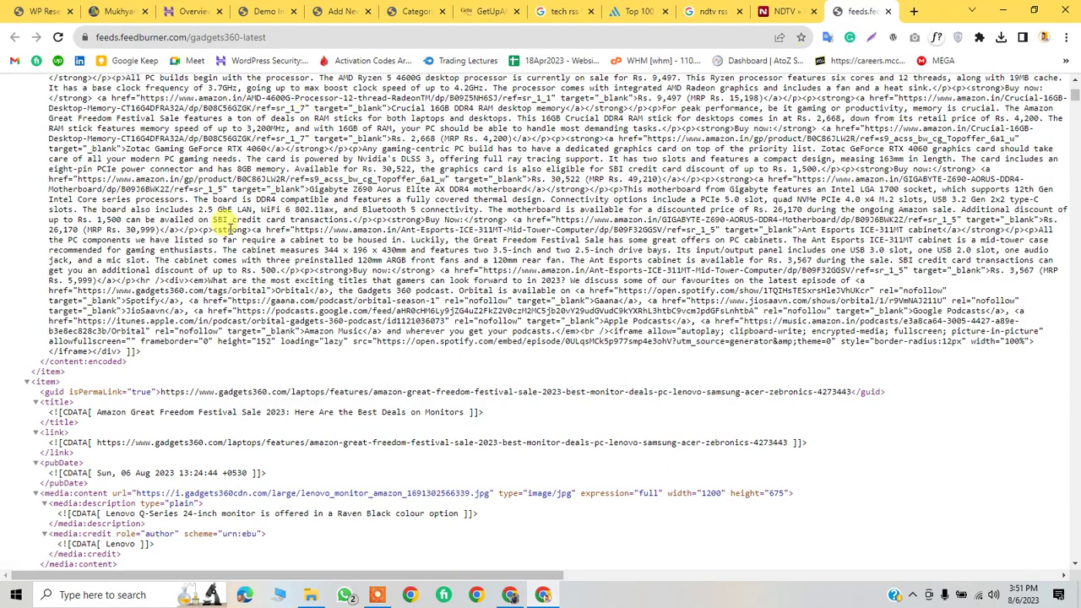
scroll(226, 226, "up", 15)
left_click(351, 35)
key("ctrl+c")
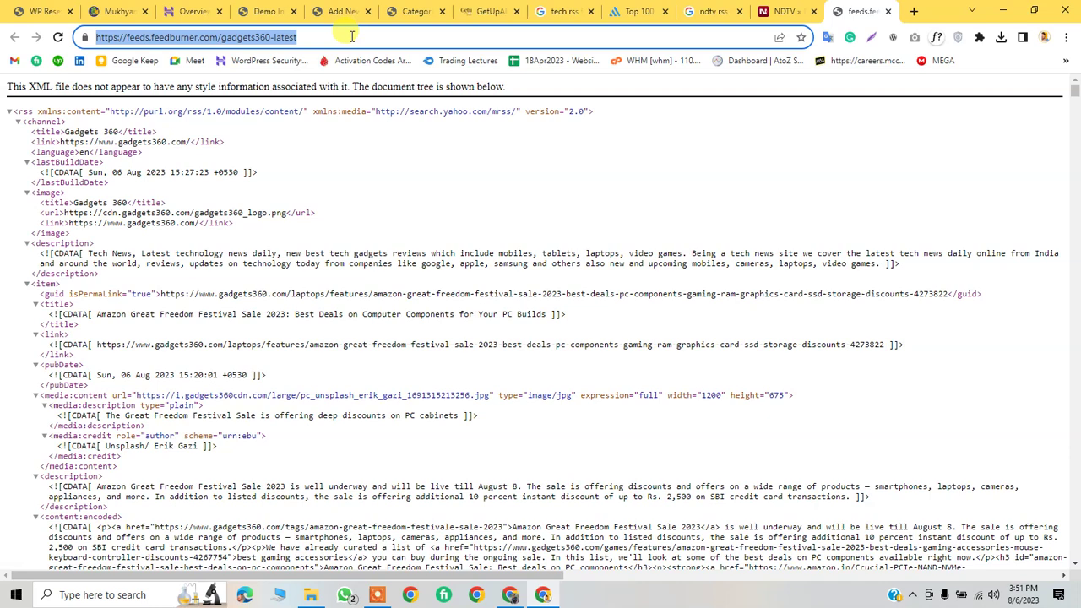
left_click(770, 12)
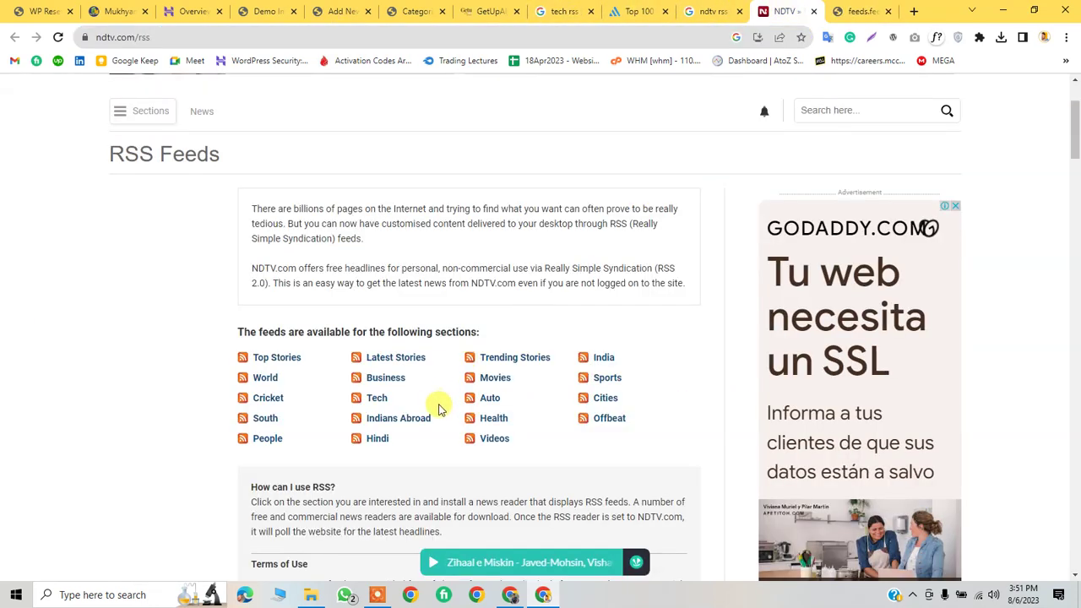
right_click(374, 396)
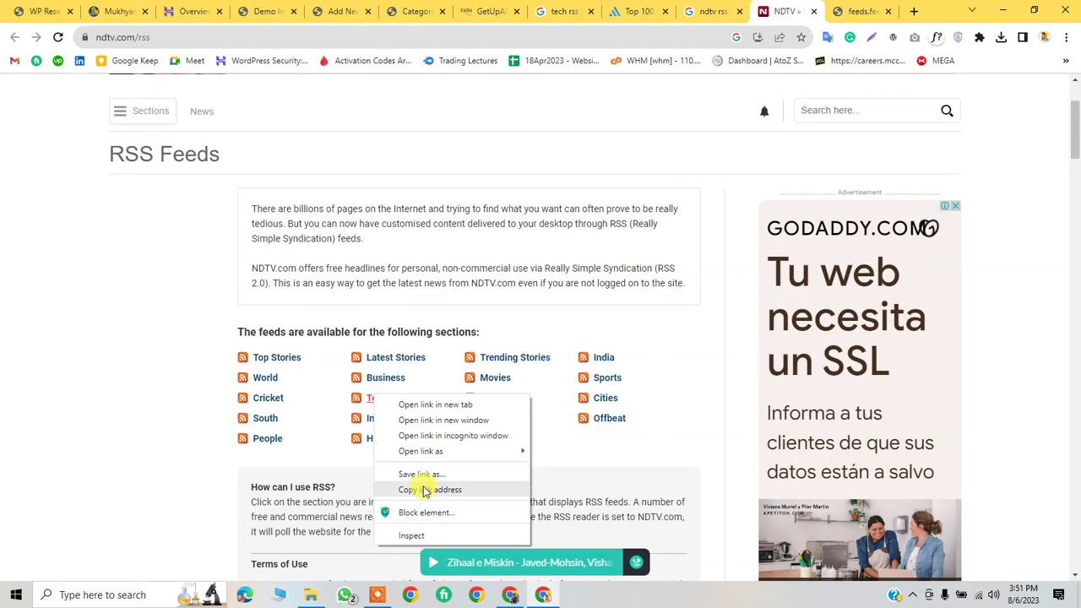
left_click(325, 12)
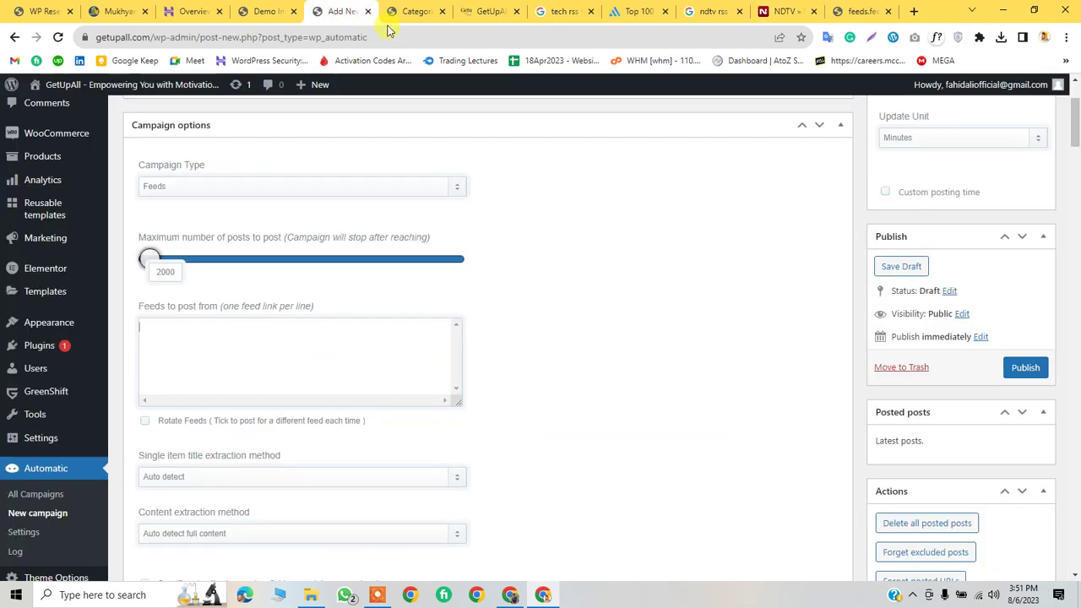
left_click(230, 335)
key("ctrl+v")
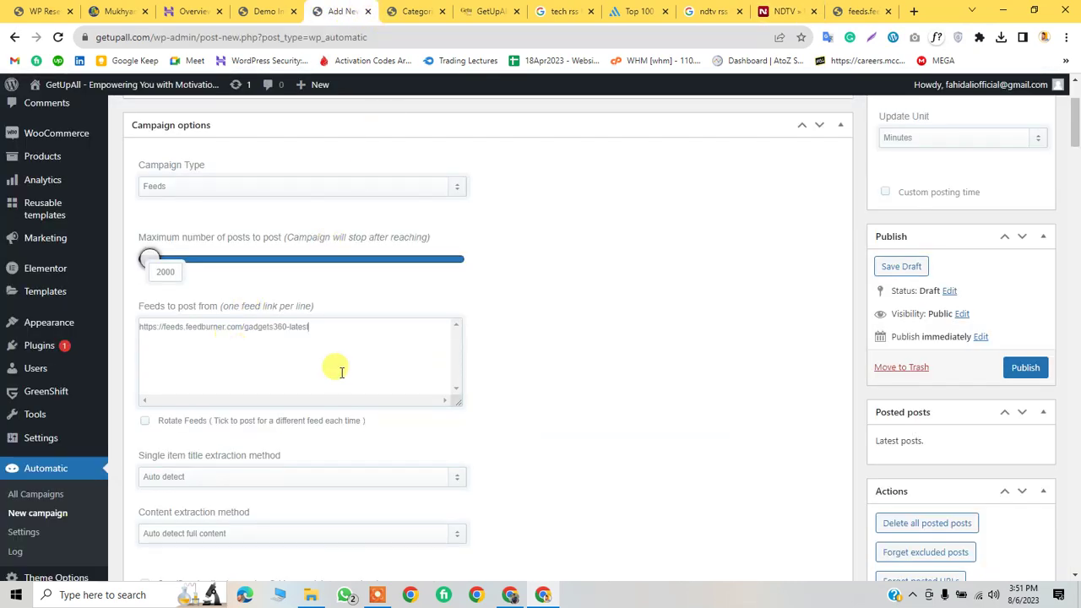
Enable adding posts with their original time, skipping posts with no content and skipping posts without images, then review the post template
scroll(512, 406, "down", 3)
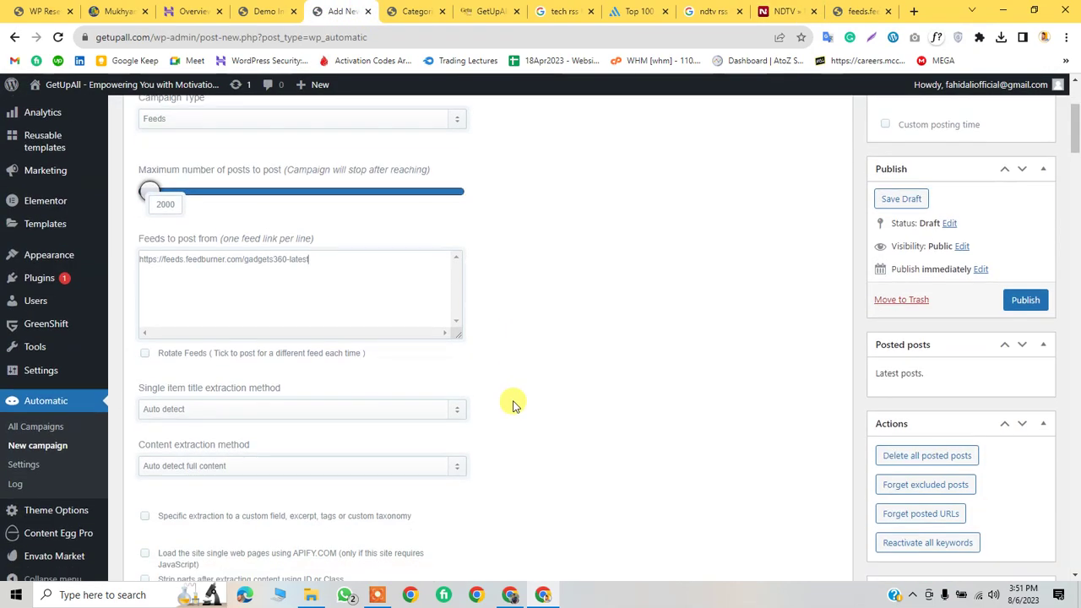
scroll(380, 456, "down", 1)
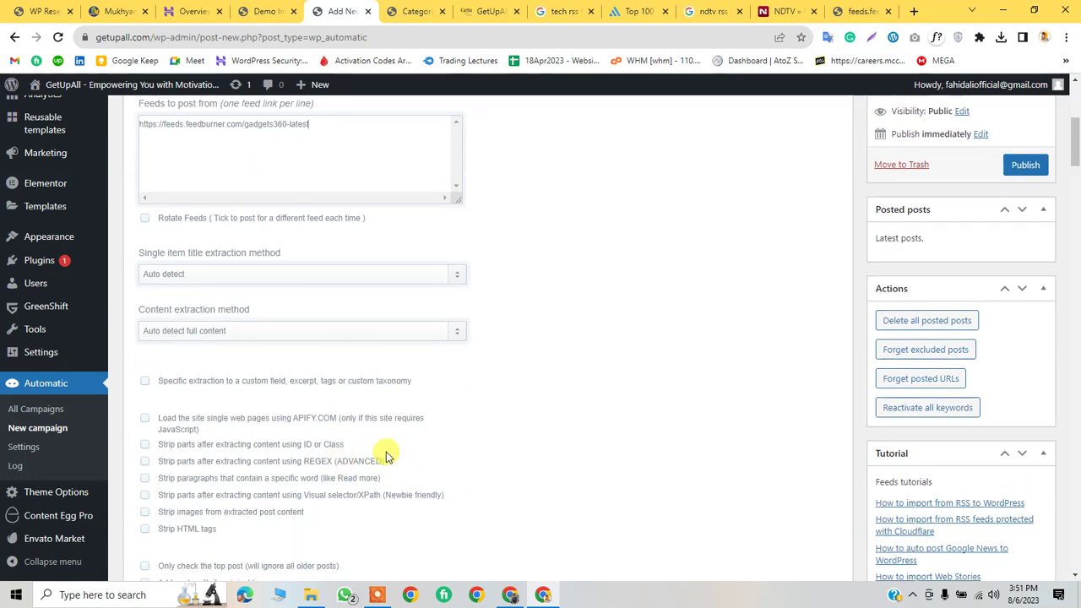
scroll(246, 460, "down", 2)
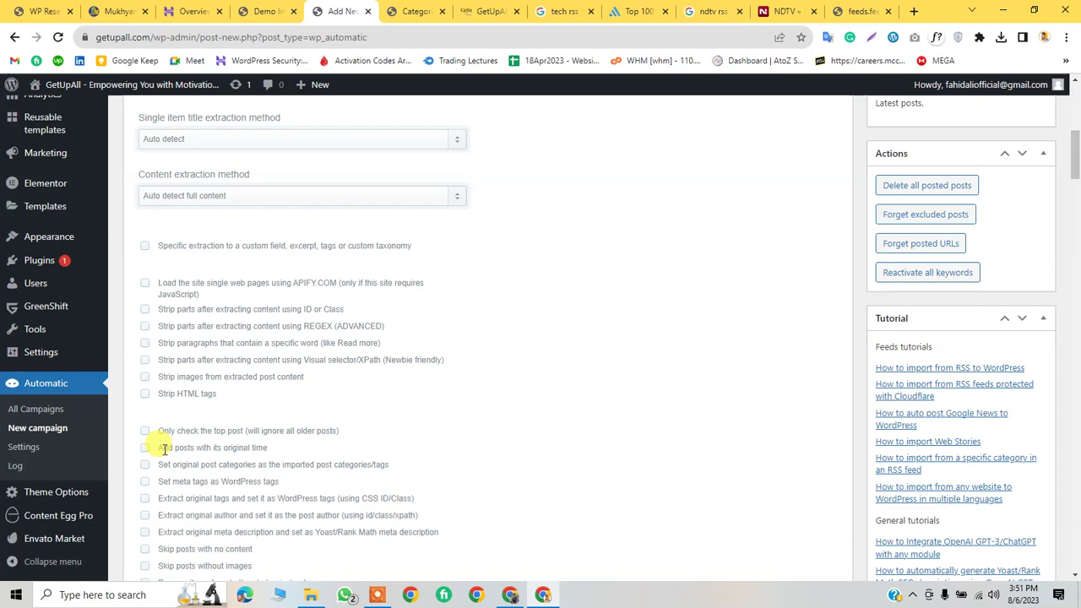
left_click(145, 449)
scroll(207, 473, "down", 2)
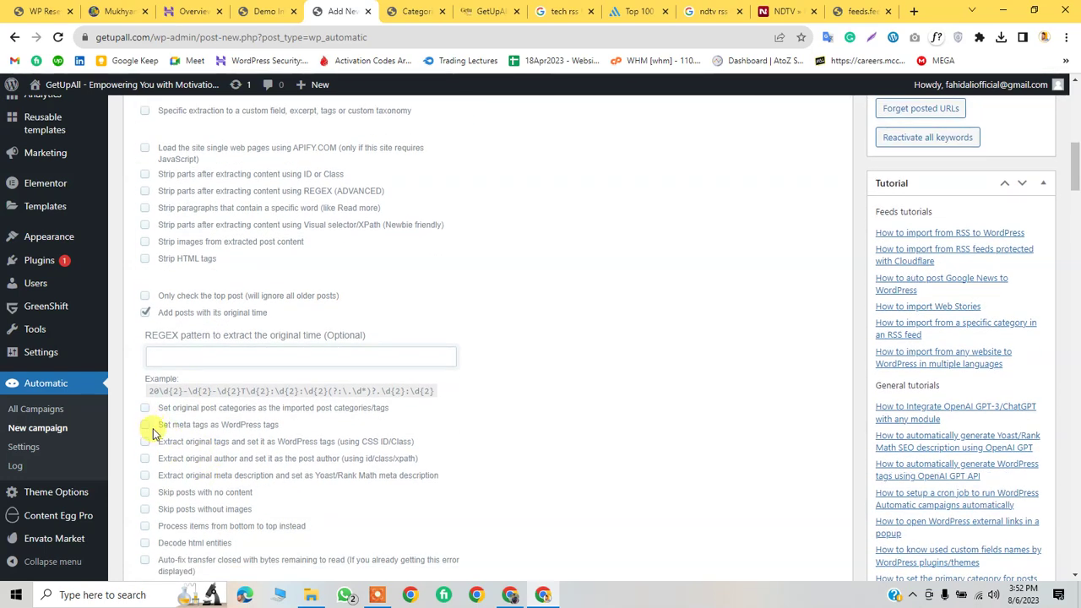
scroll(169, 464, "down", 1)
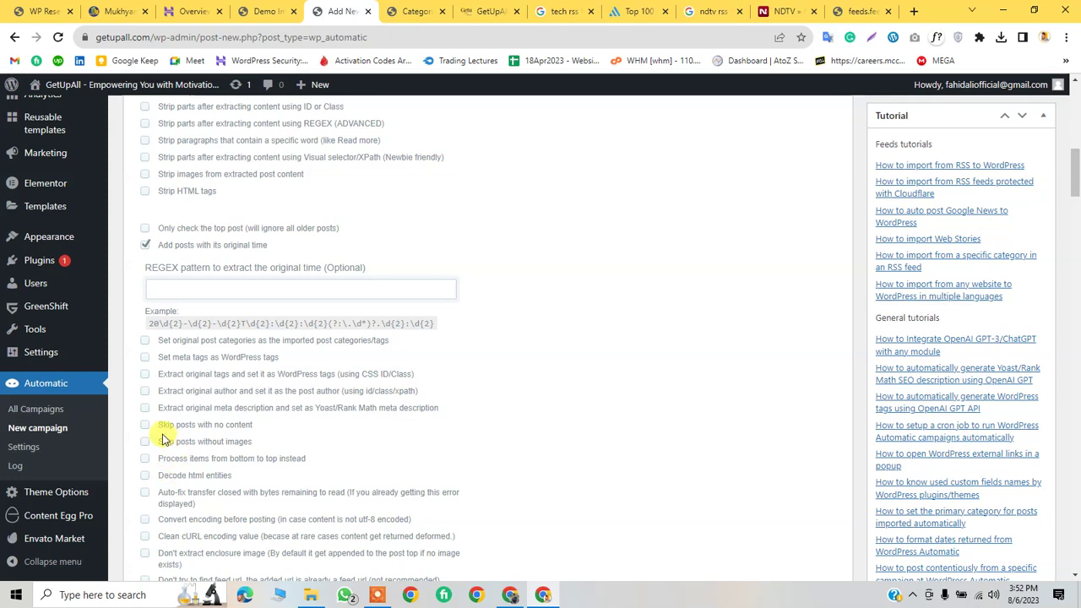
left_click(145, 425)
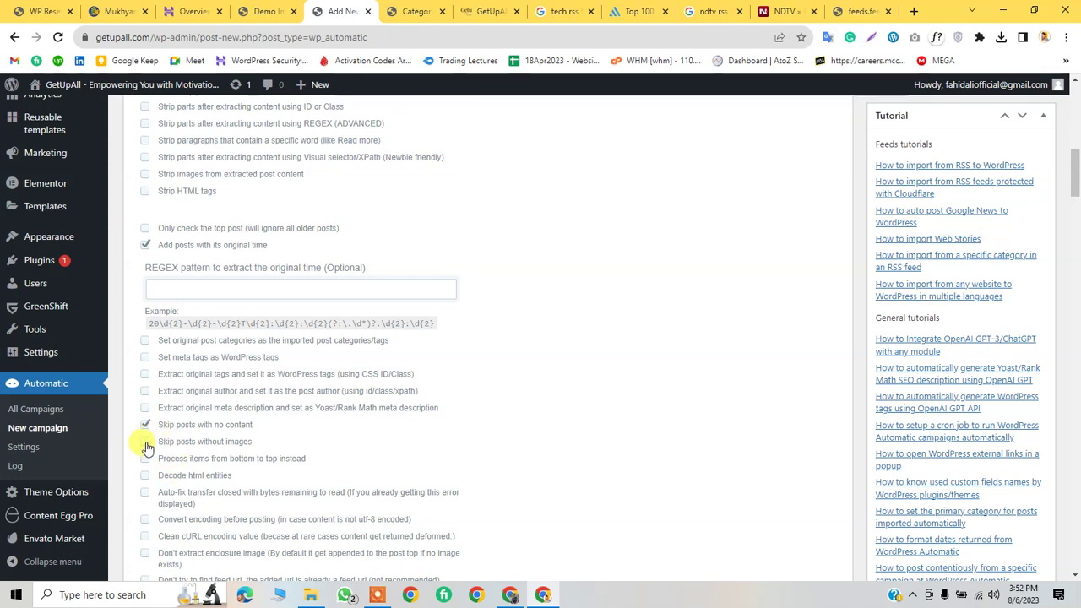
scroll(147, 448, "down", 1)
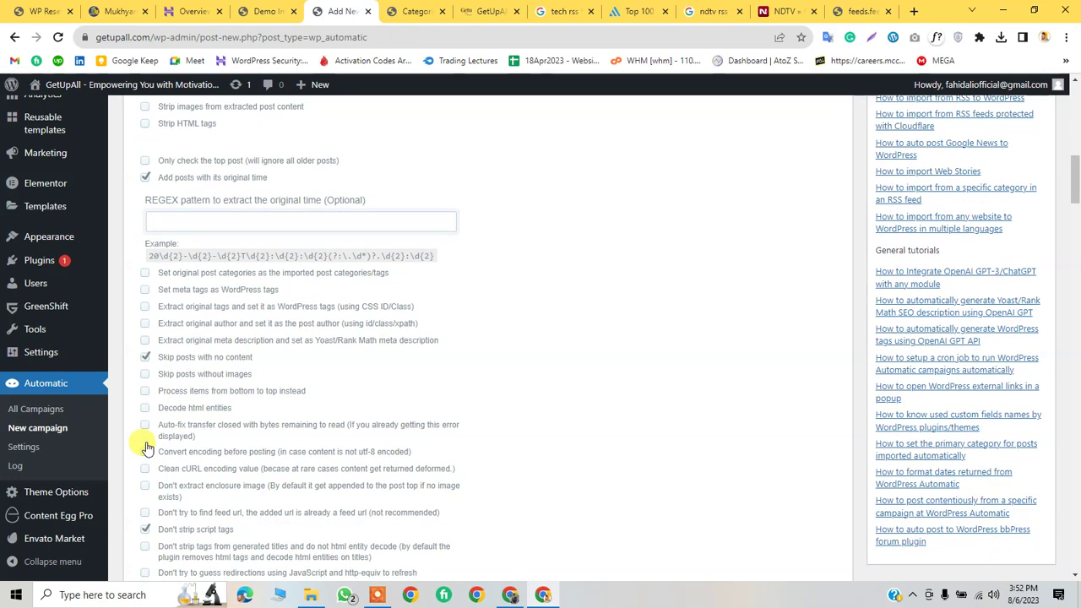
left_click(145, 374)
scroll(213, 478, "down", 5)
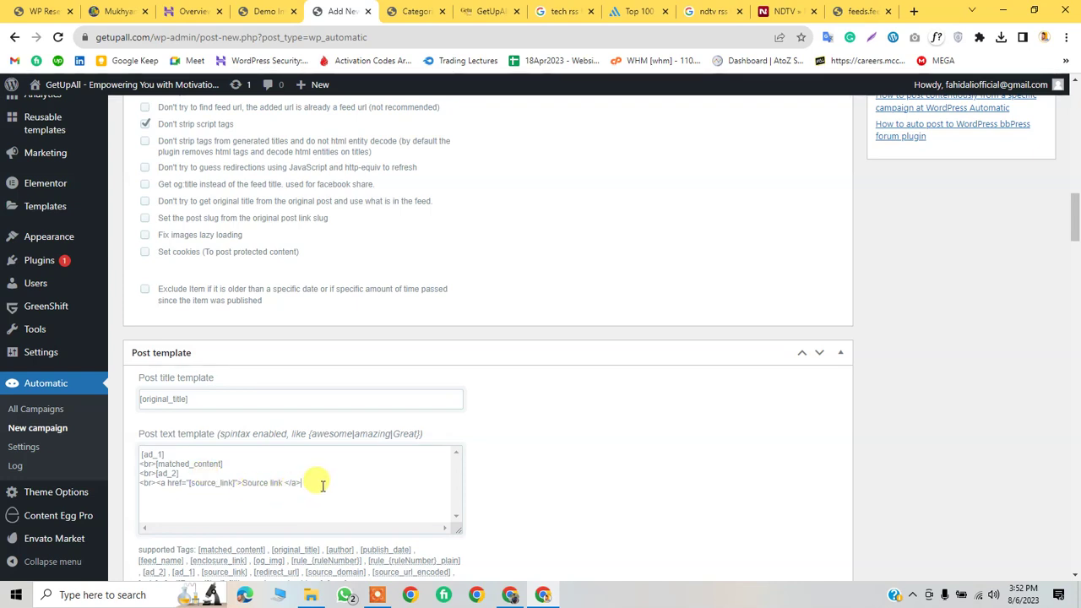
scroll(361, 496, "down", 1)
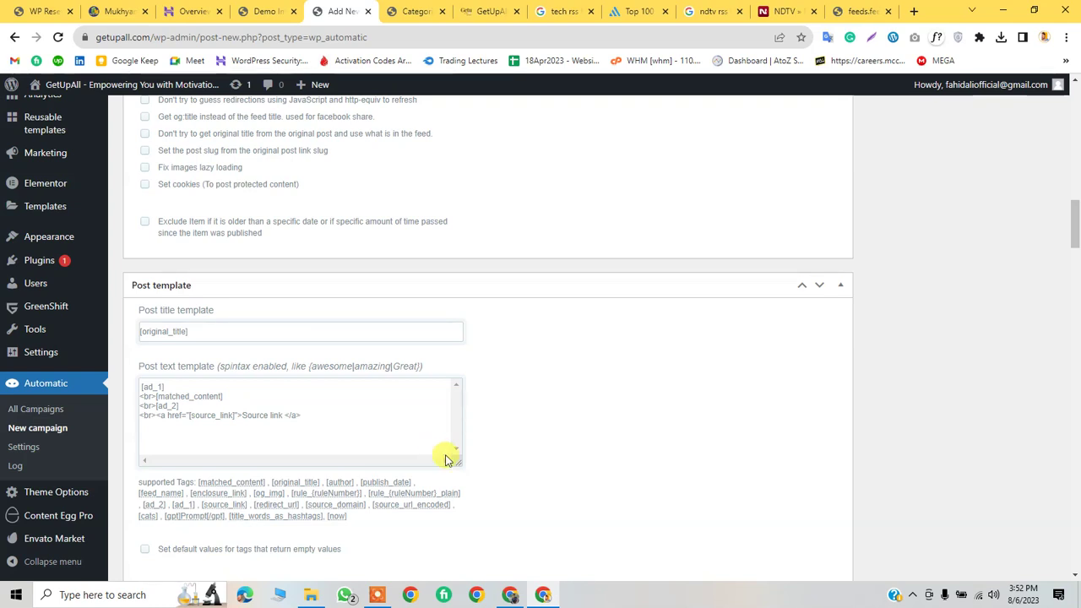
Assign the campaign's posts to the Tech category under Categories & Tags
scroll(483, 464, "down", 6)
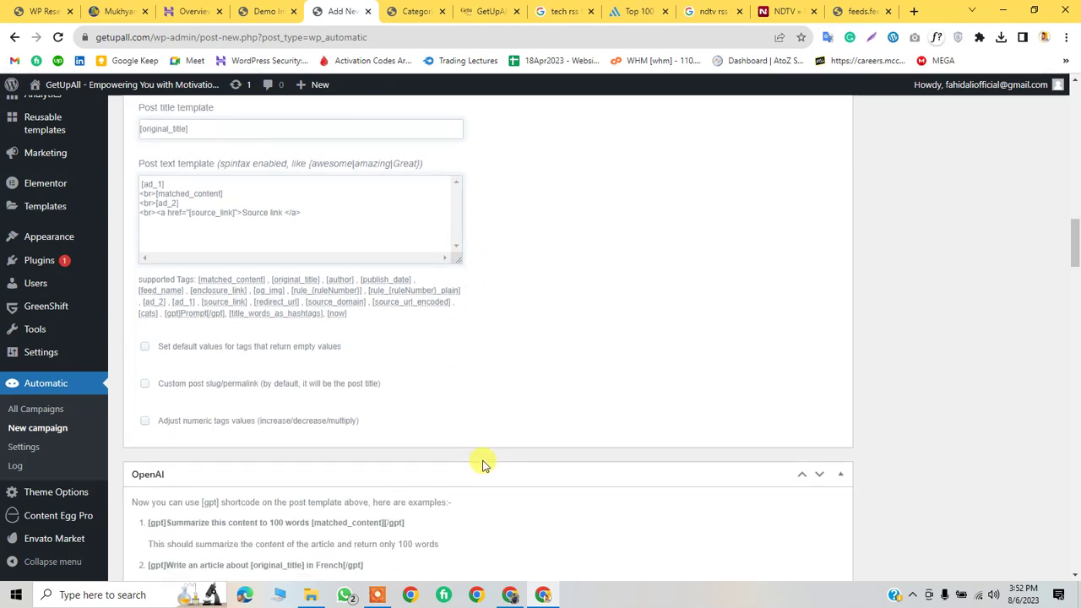
scroll(483, 465, "down", 4)
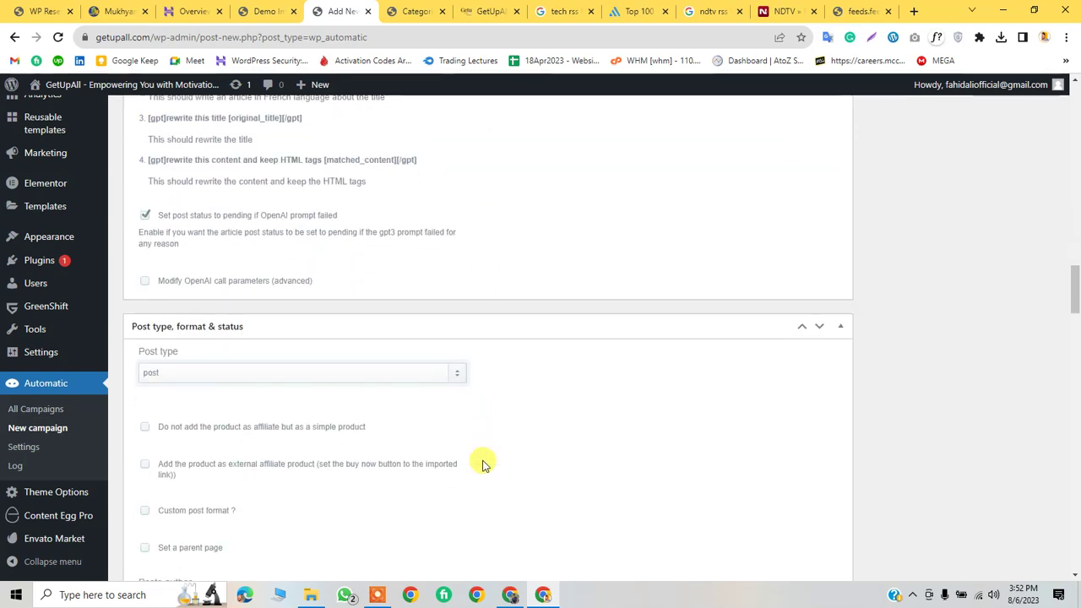
scroll(483, 464, "down", 4)
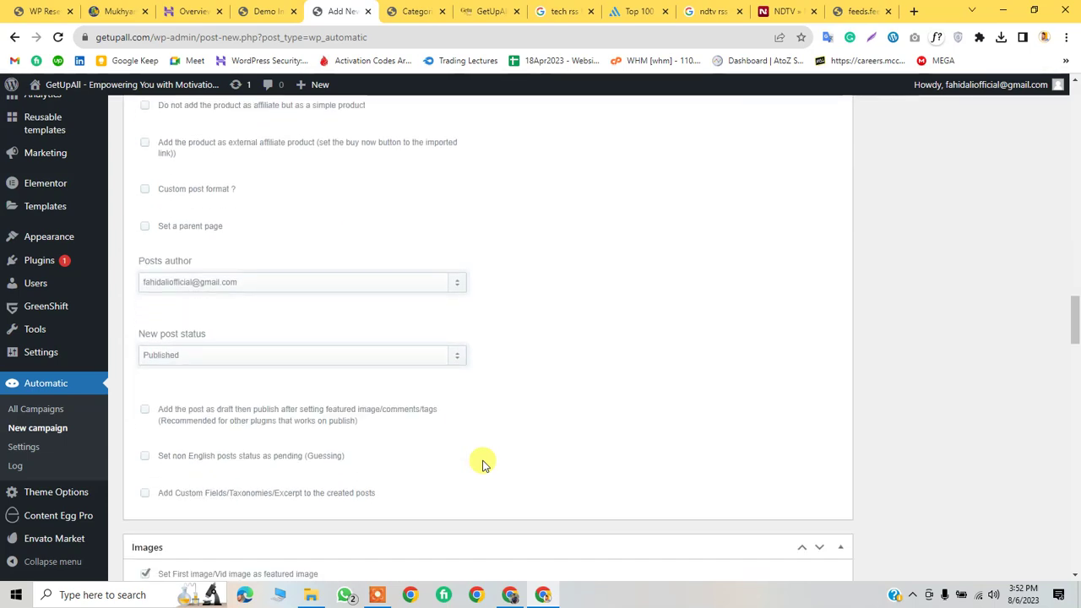
scroll(392, 477, "down", 8)
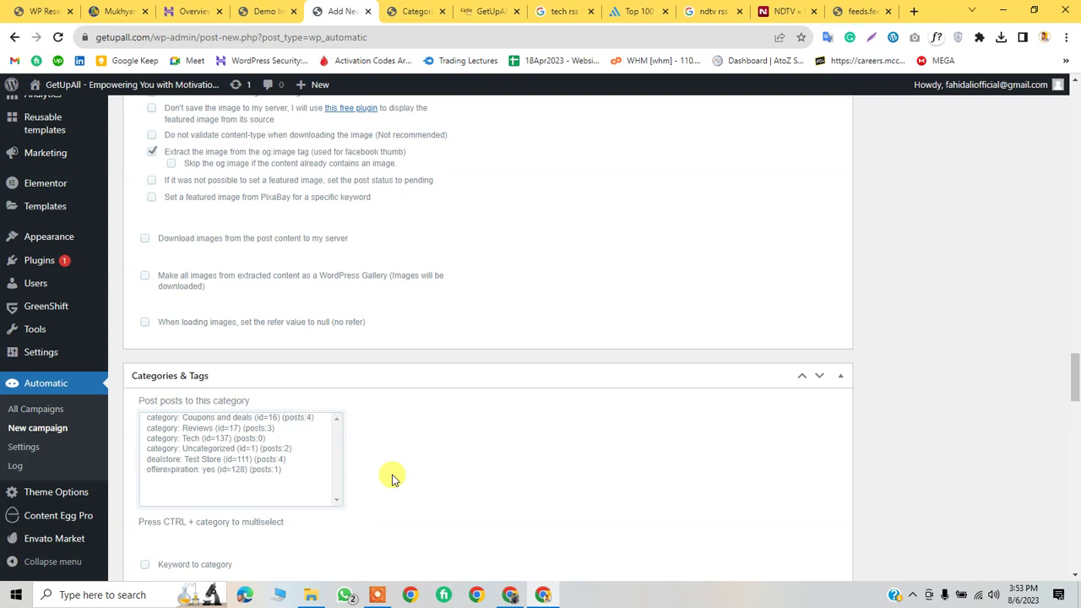
scroll(392, 477, "down", 3)
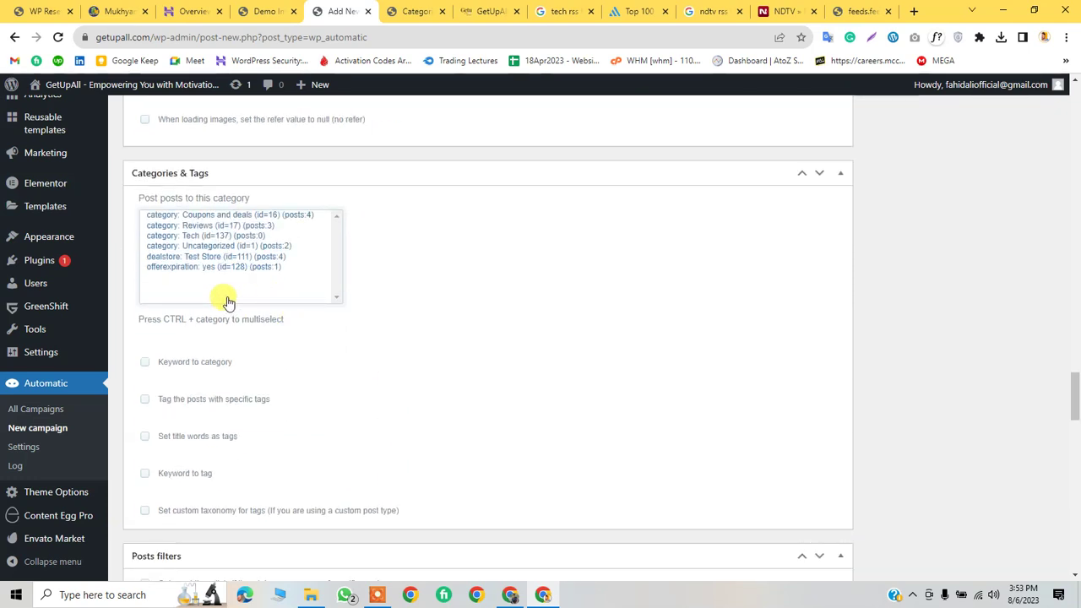
left_click(206, 236)
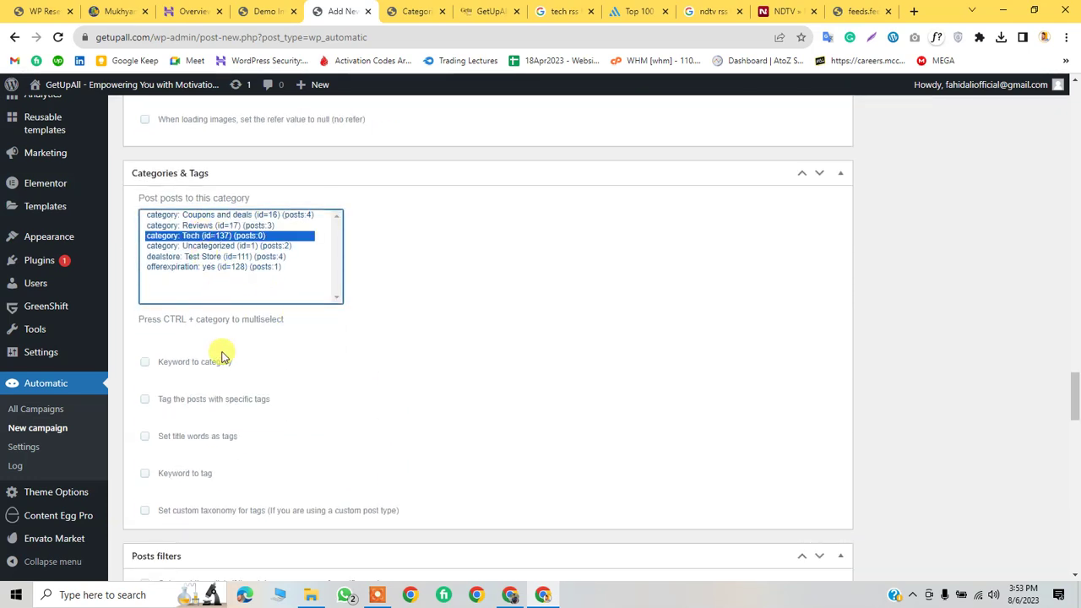
Review the campaign's remaining options for post filters, rewriting and translation, content modifications and links
scroll(217, 384, "down", 3)
scroll(220, 398, "down", 7)
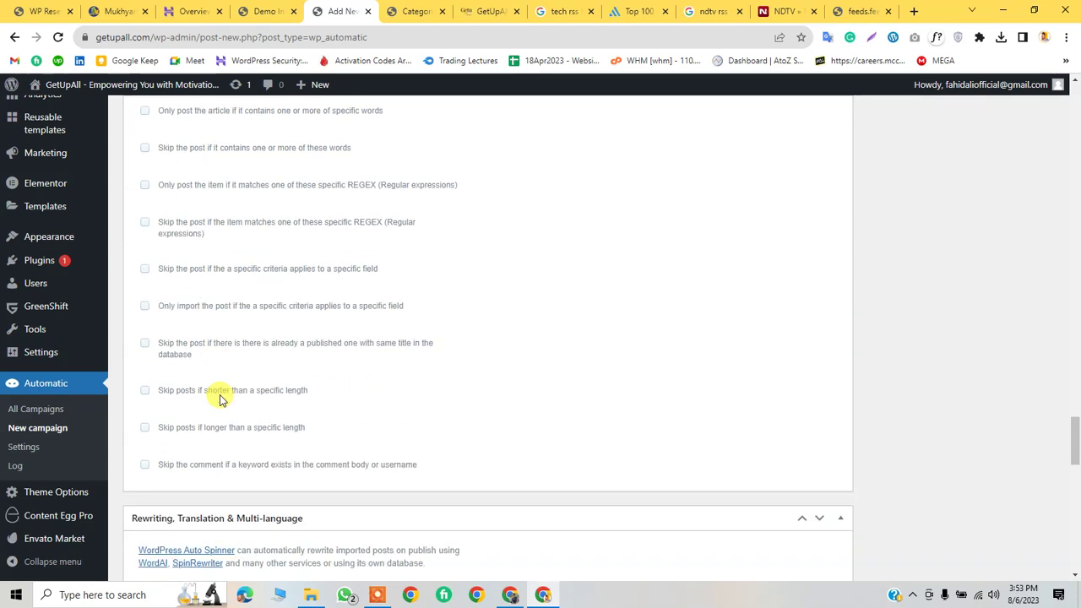
scroll(220, 398, "down", 1)
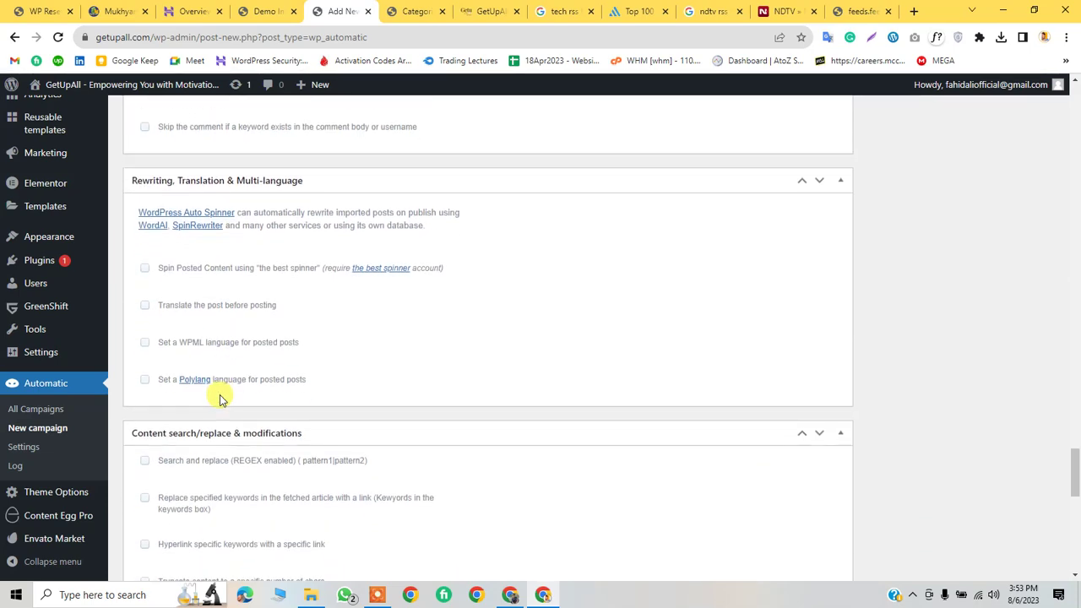
scroll(220, 398, "down", 7)
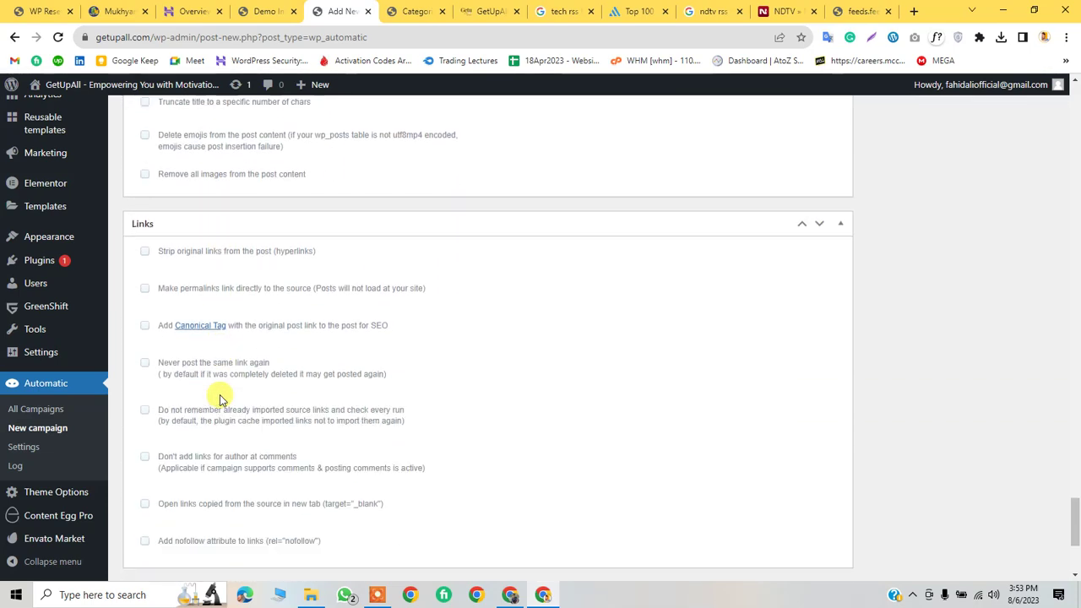
scroll(220, 398, "down", 4)
scroll(452, 409, "up", 13)
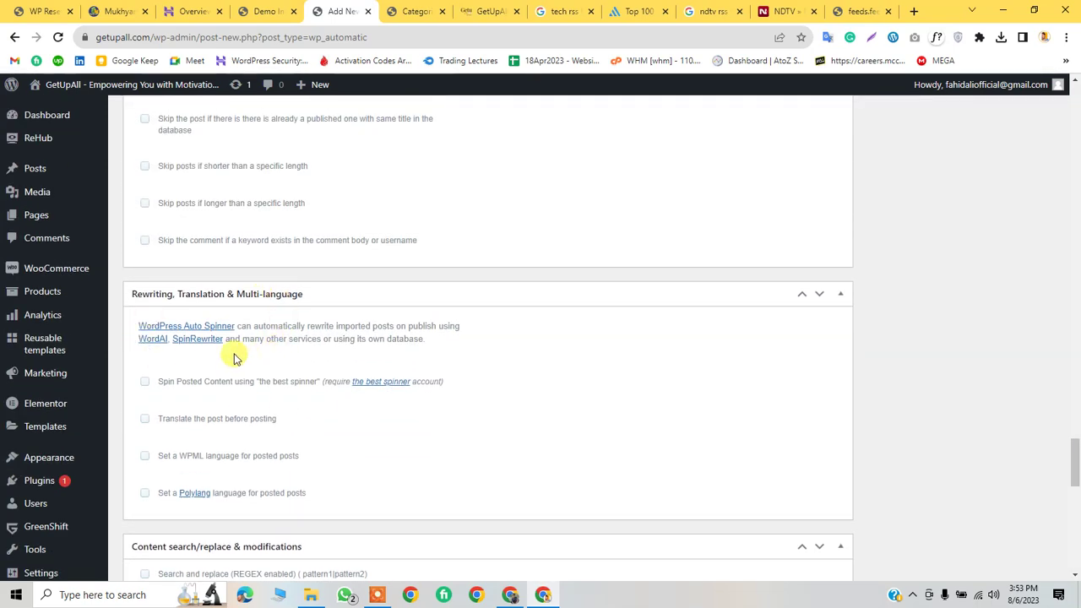
left_click(145, 422)
scroll(222, 431, "down", 1)
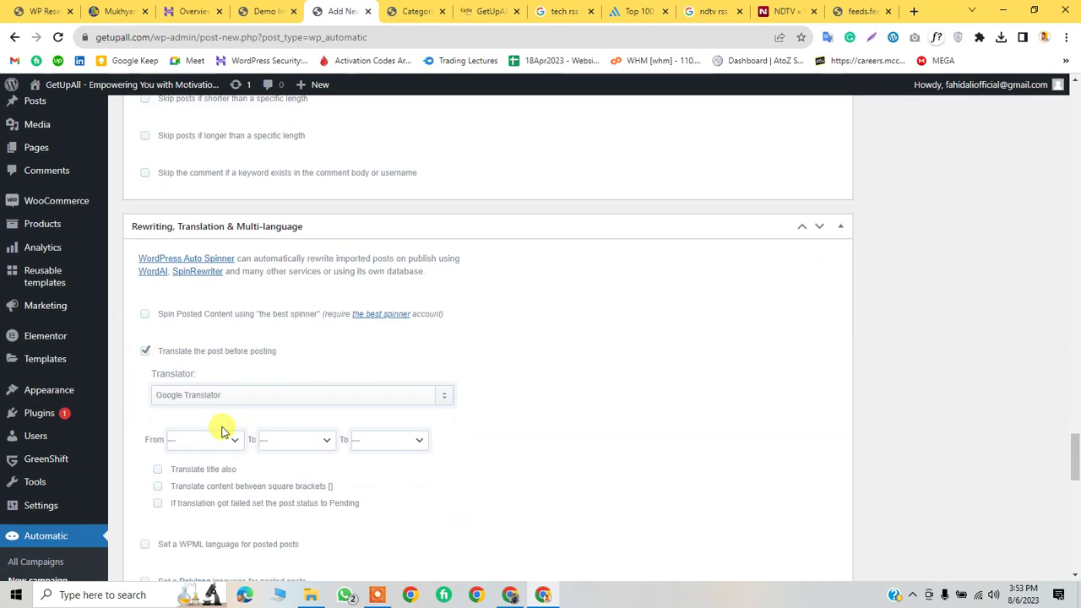
left_click(301, 440)
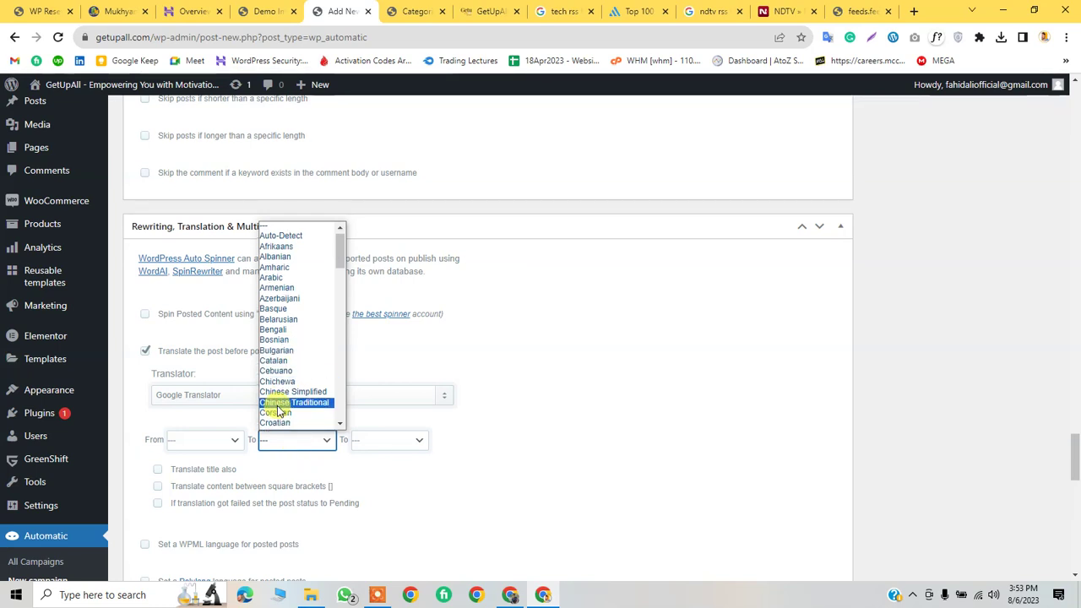
scroll(277, 405, "down", 3)
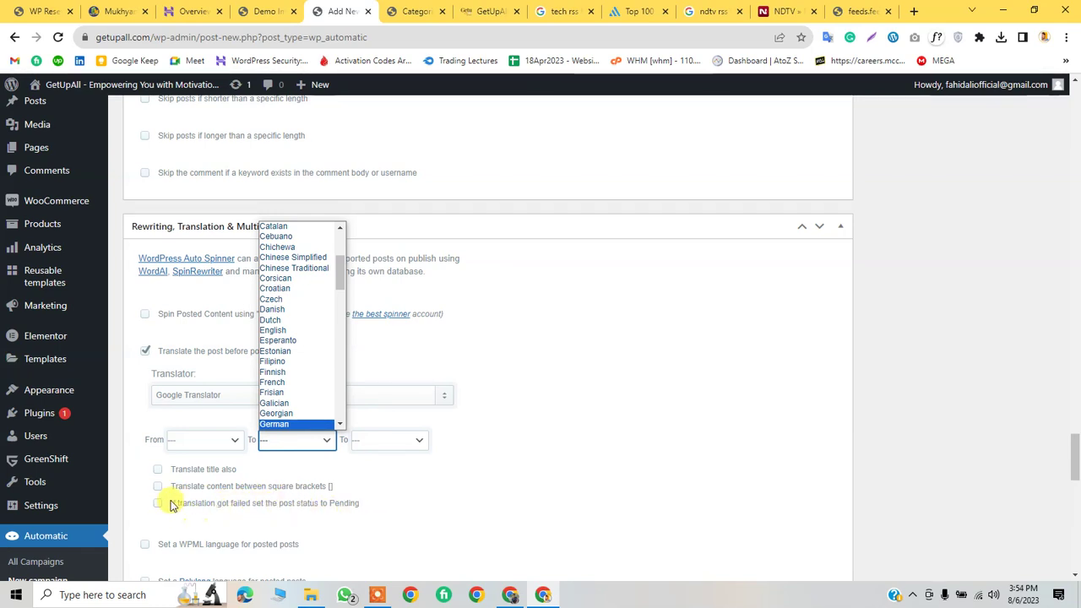
scroll(164, 488, "down", 1)
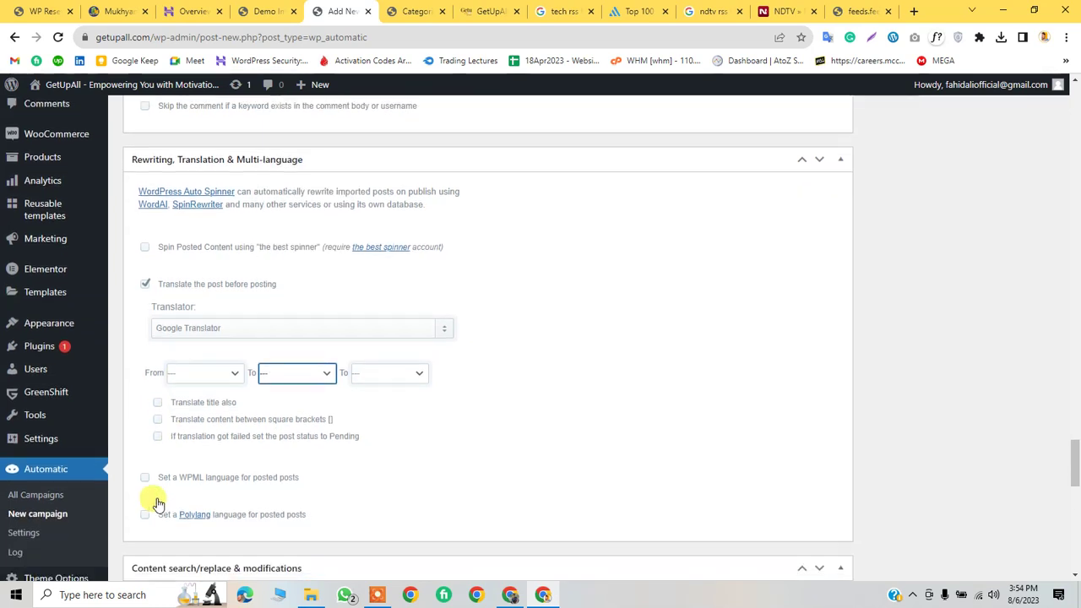
left_click(147, 285)
Publish the Tech campaign and run it once manually
scroll(620, 397, "up", 15)
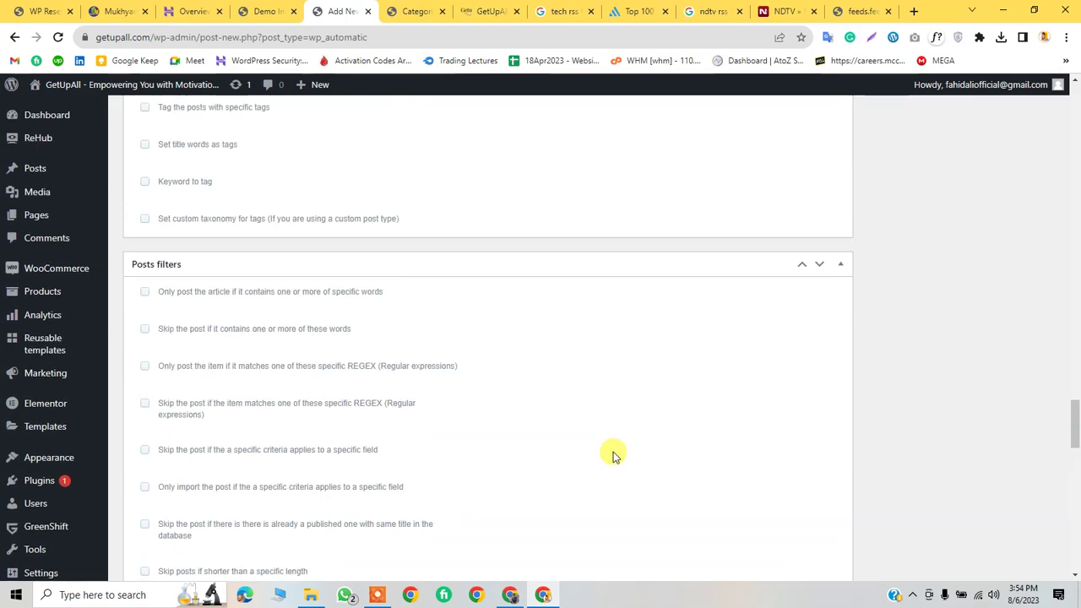
scroll(613, 456, "up", 20)
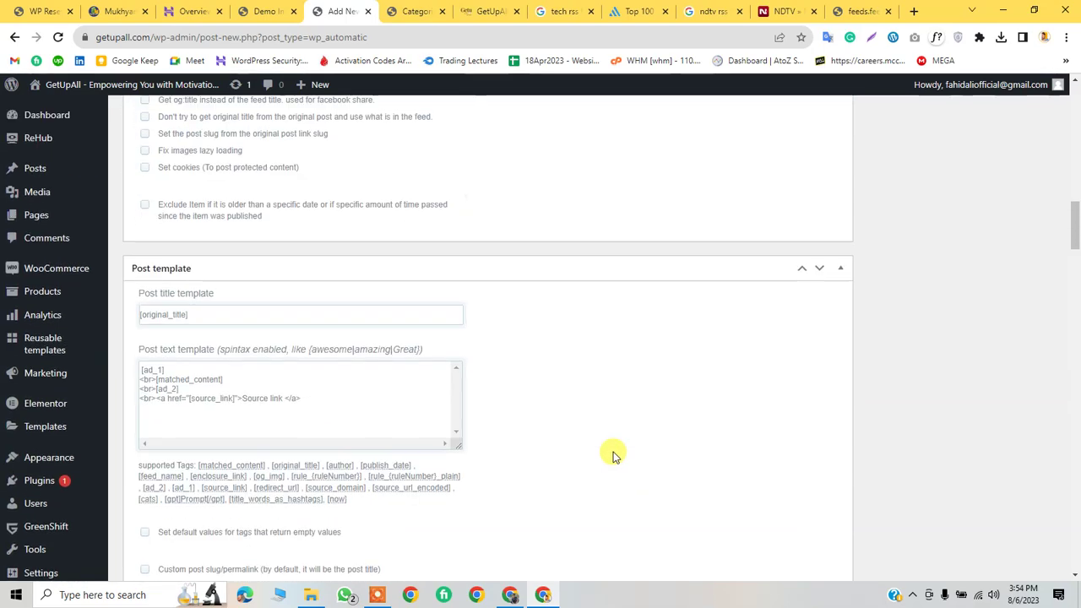
scroll(613, 456, "up", 10)
left_click(1025, 413)
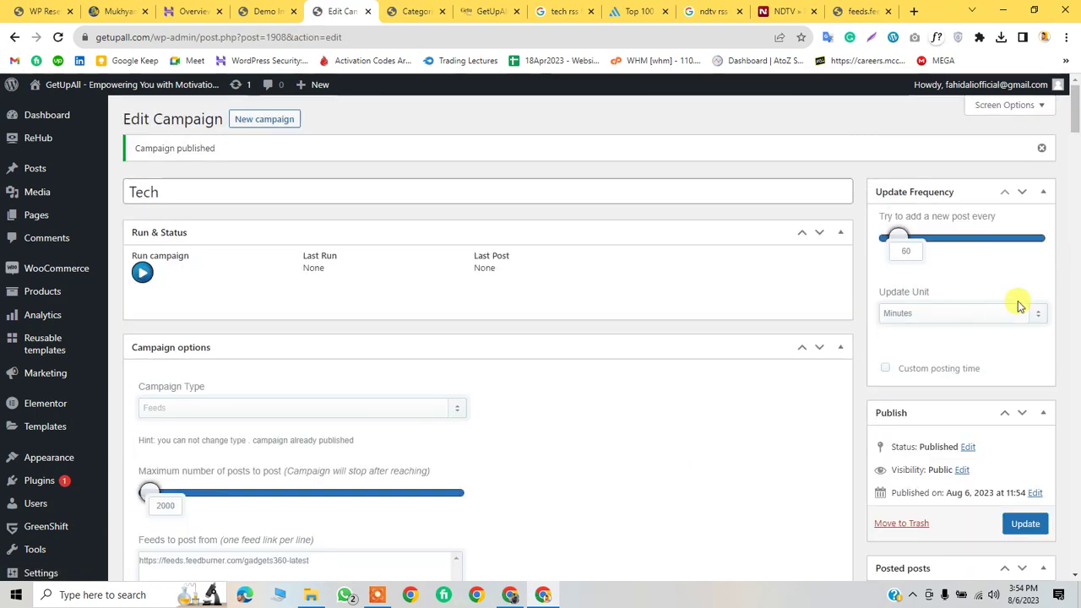
left_click(917, 317)
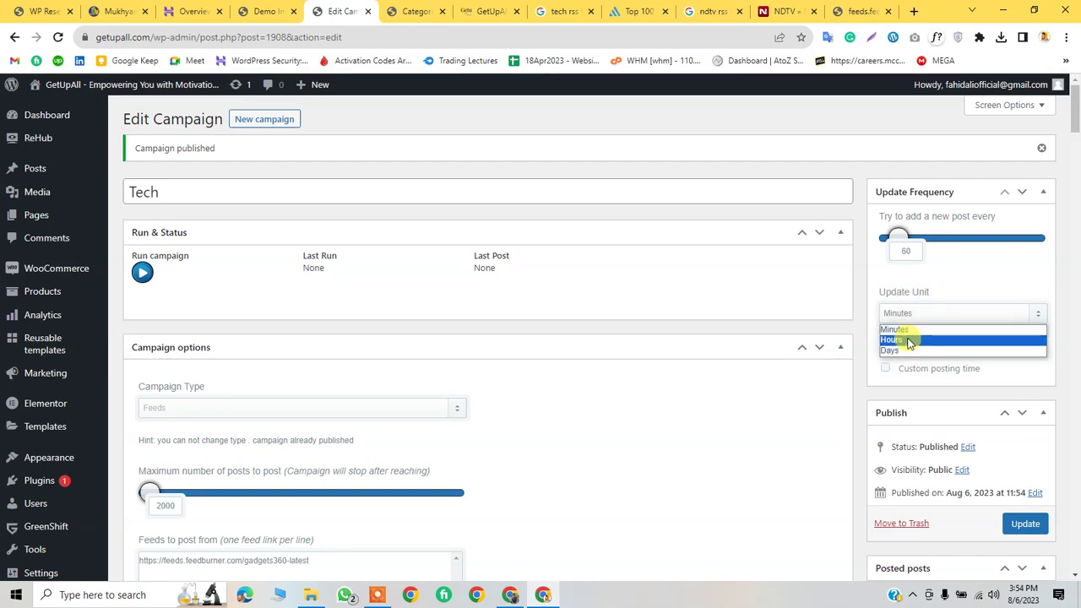
left_click(918, 281)
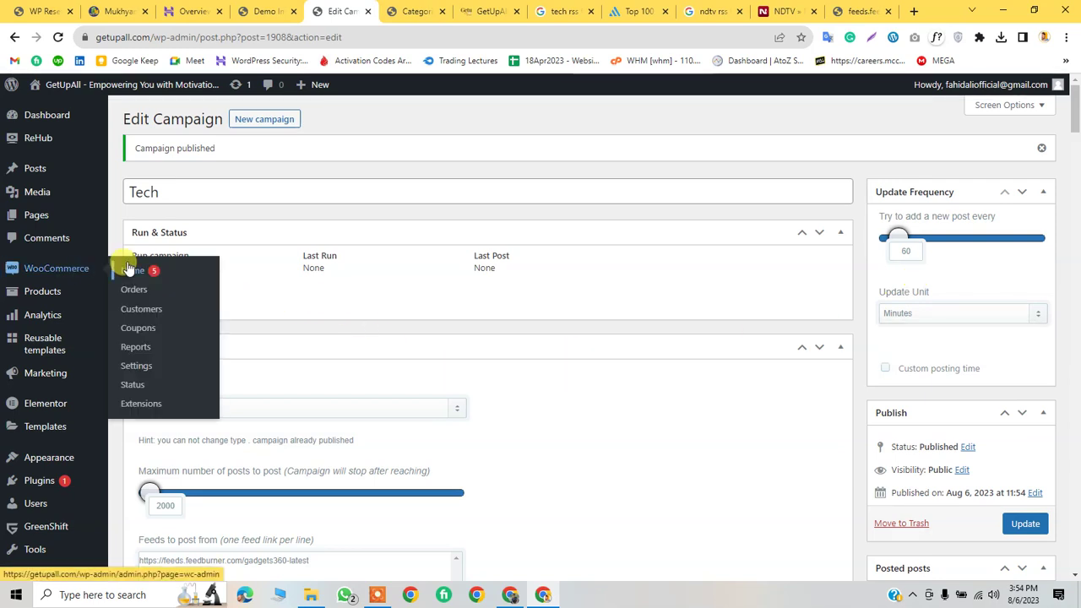
left_click(142, 272)
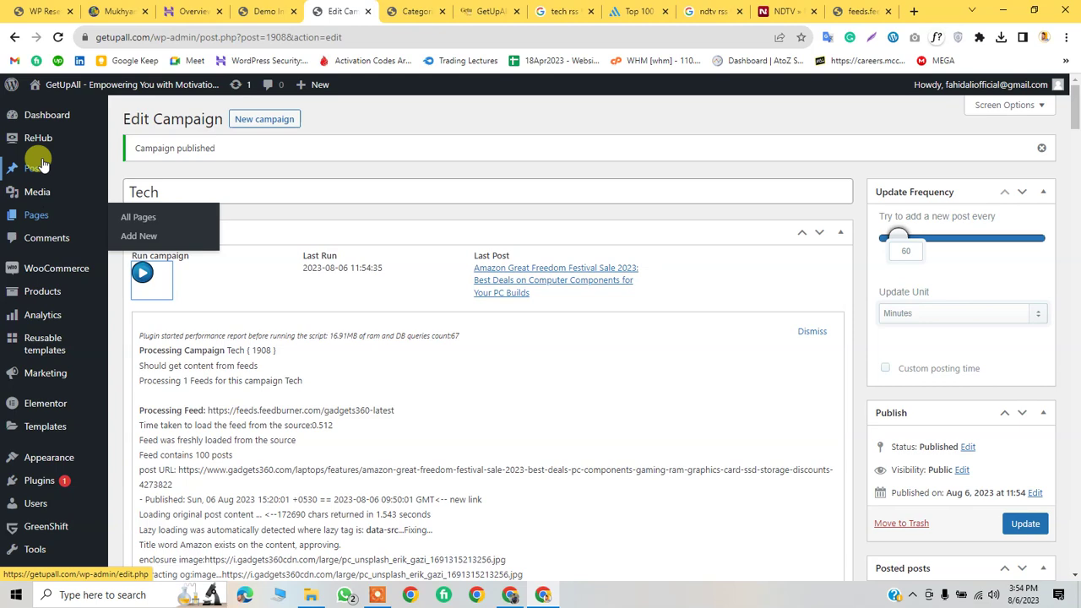
Open the list of all posts in a new tab and look for the post imported by the Tech campaign
mouse_move(36, 169)
right_click(157, 179)
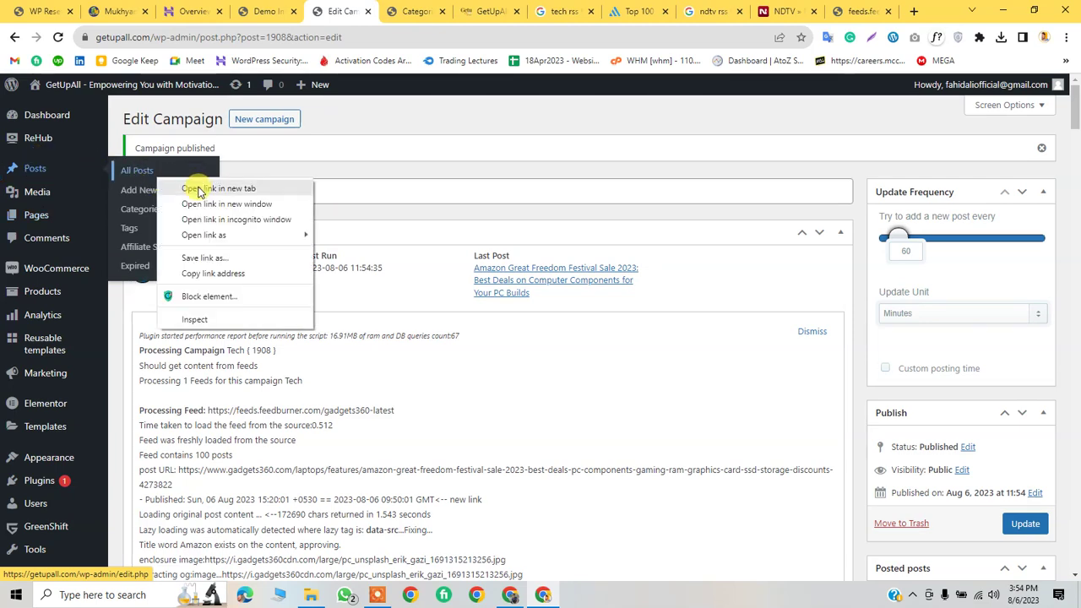
left_click(206, 186)
left_click(450, 11)
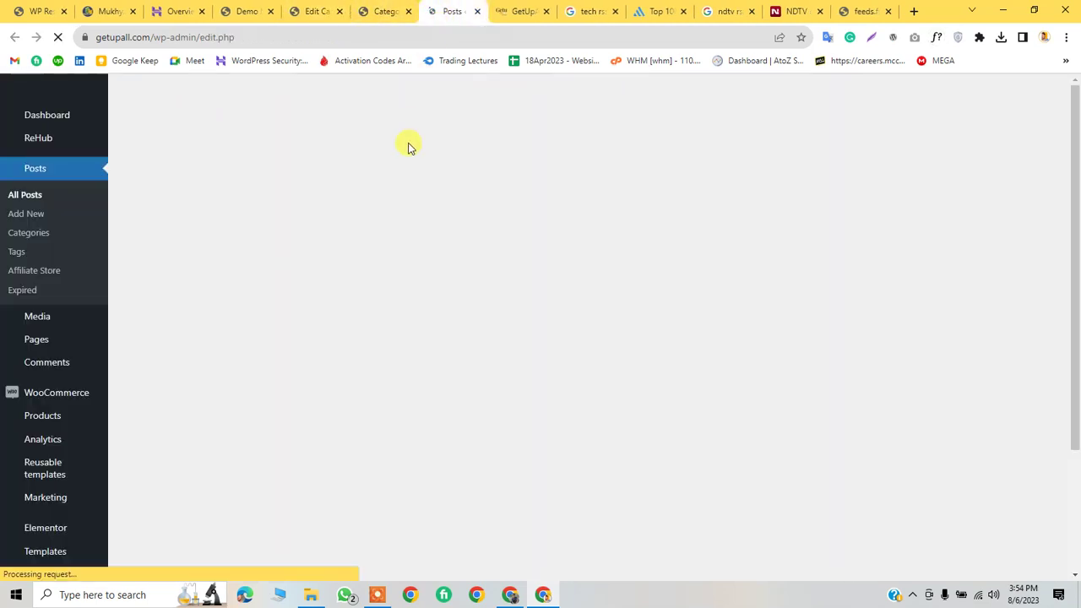
scroll(187, 330, "down", 3)
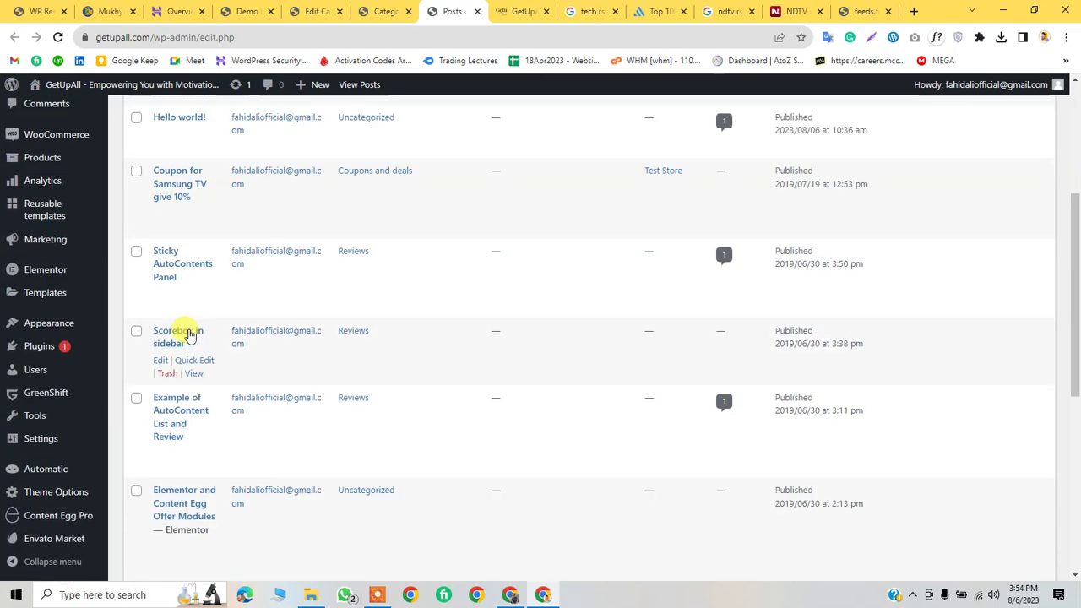
scroll(177, 253, "up", 2)
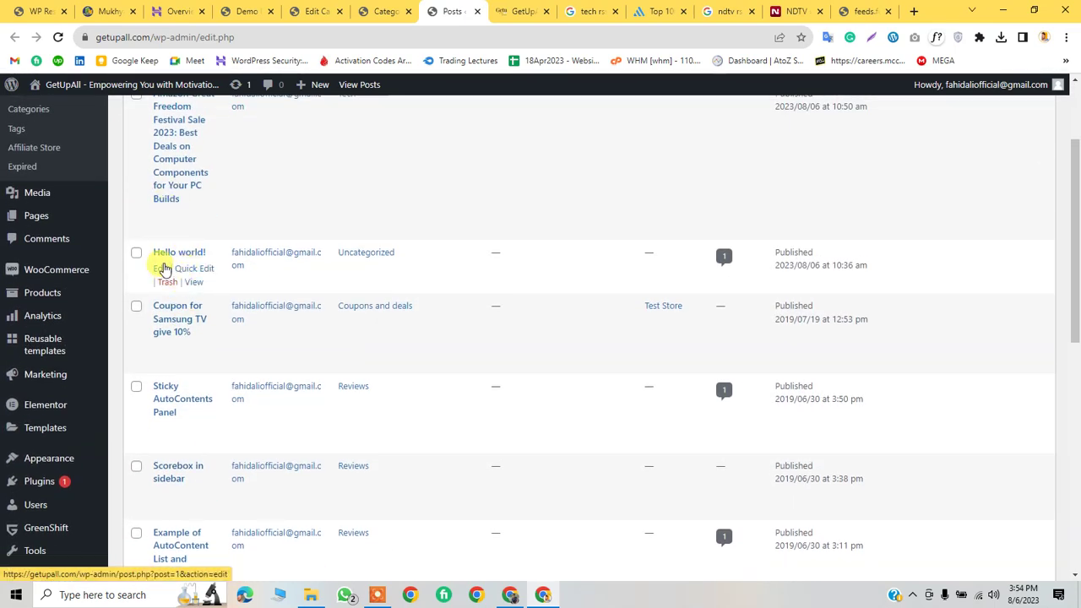
scroll(175, 472, "down", 4)
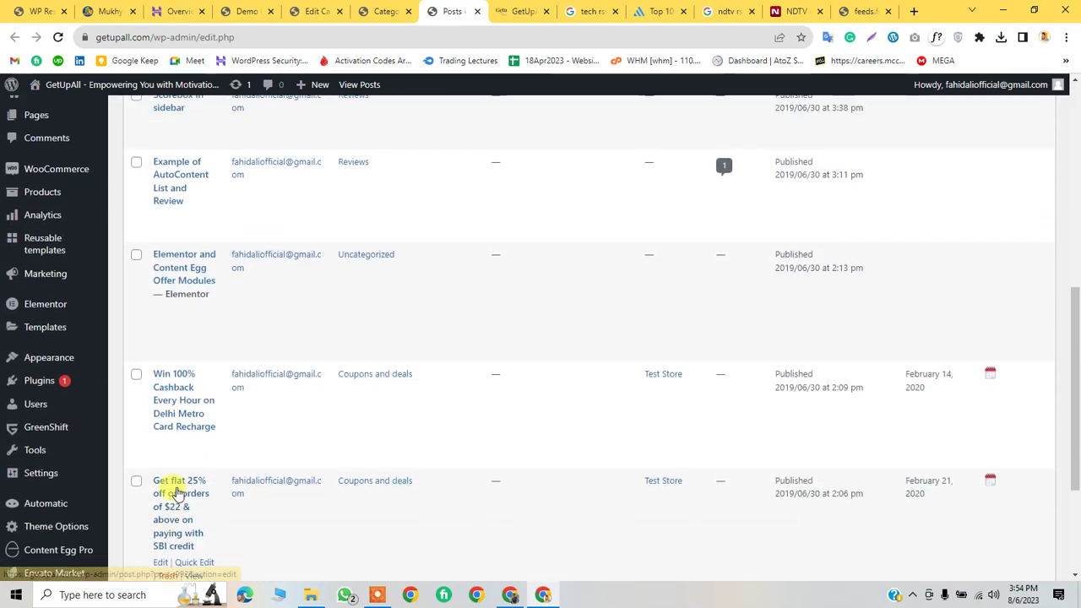
scroll(174, 488, "up", 5)
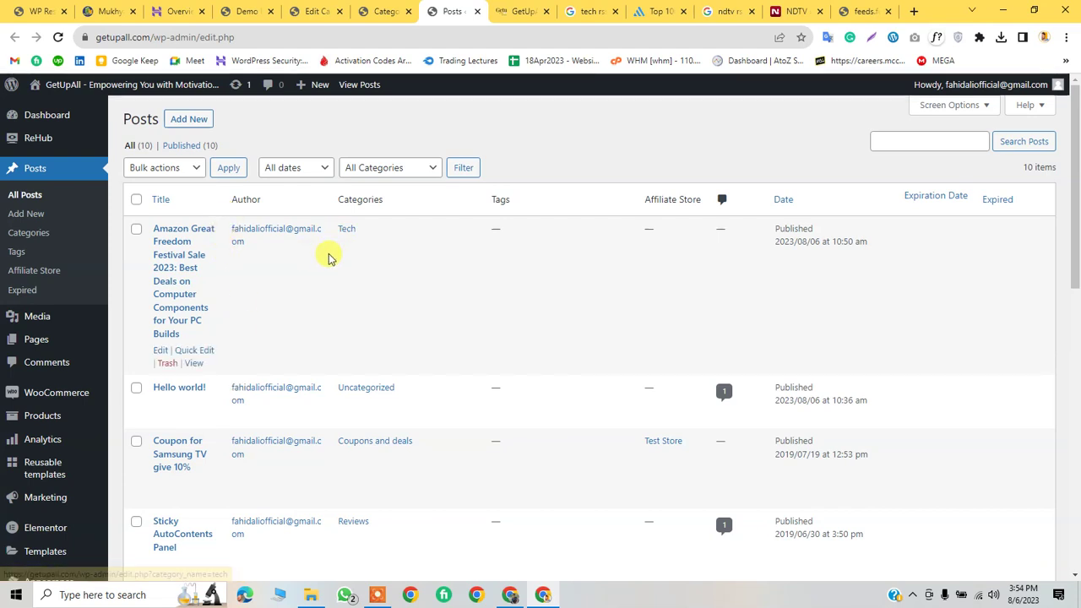
View the imported Amazon Great Freedom Festival Sale 2023 post in a new tab and examine its images, text and source link
right_click(183, 361)
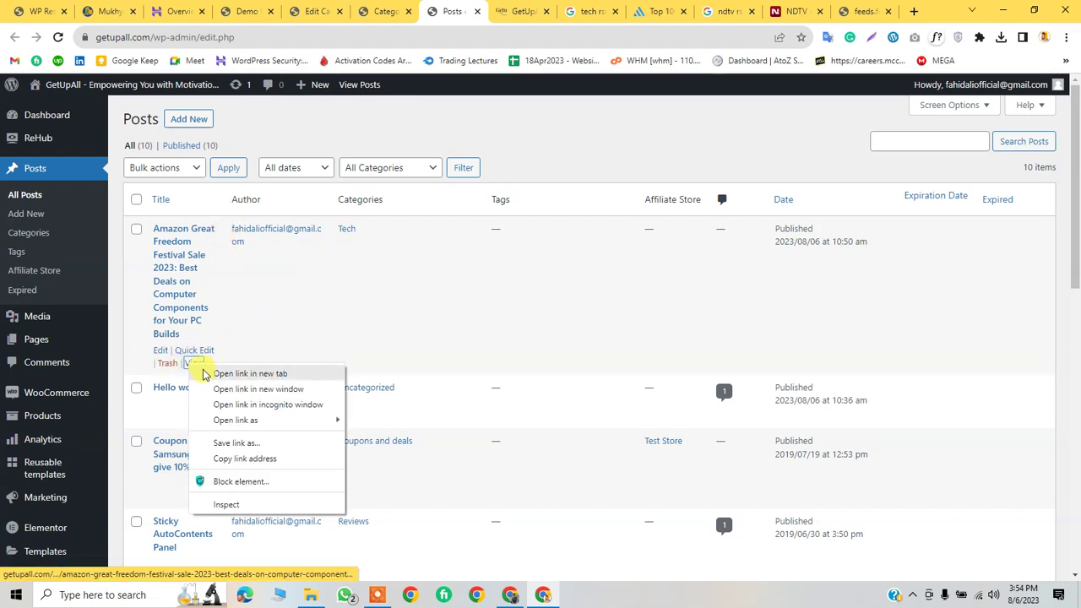
left_click(212, 373)
left_click(470, 7)
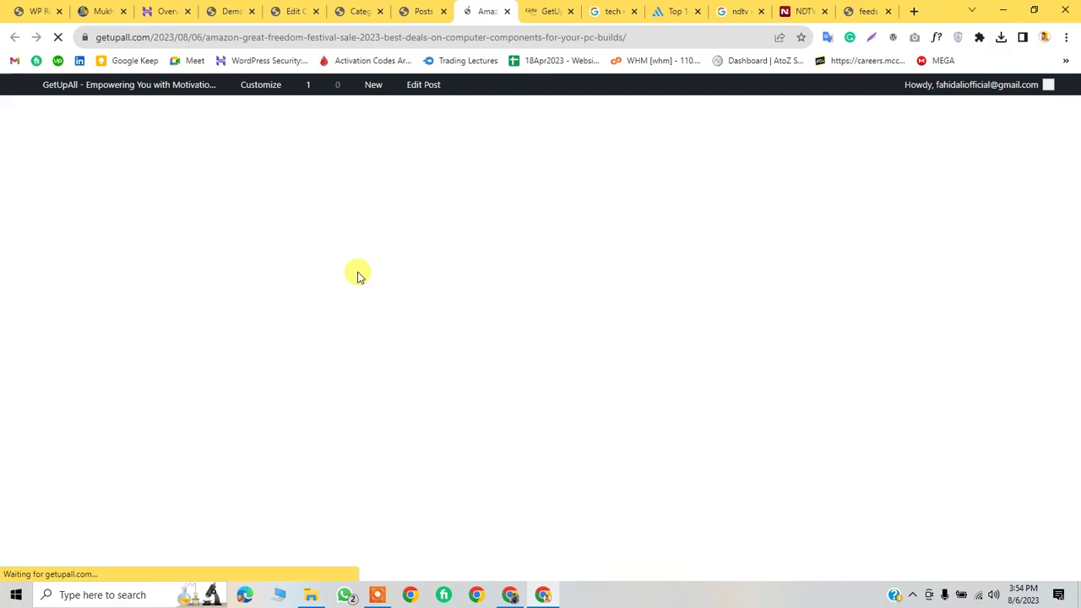
scroll(354, 268, "down", 10)
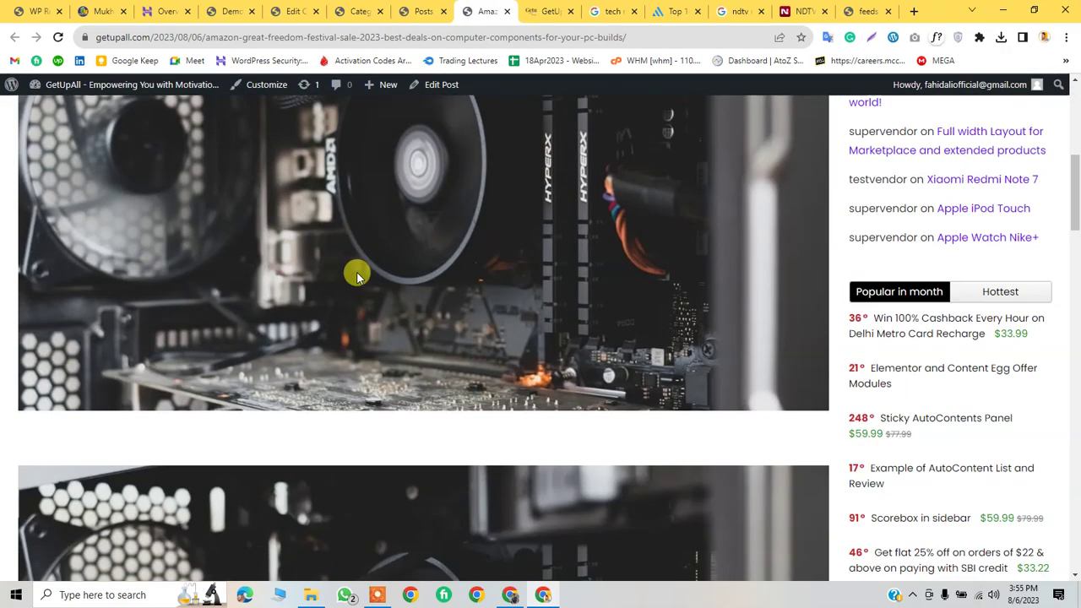
scroll(364, 275, "down", 4)
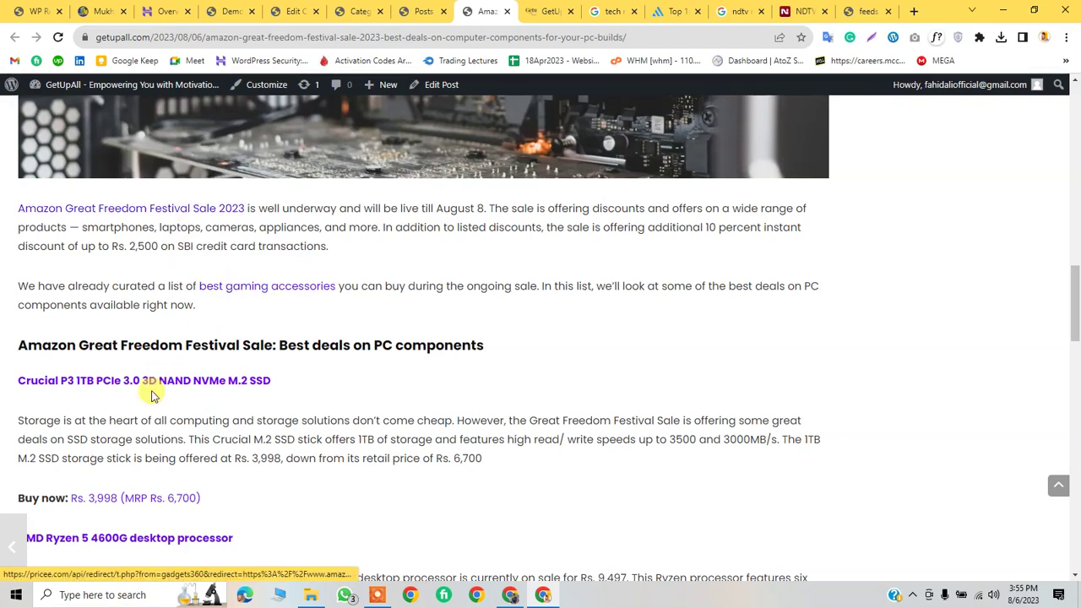
scroll(148, 397, "down", 3)
scroll(163, 410, "down", 15)
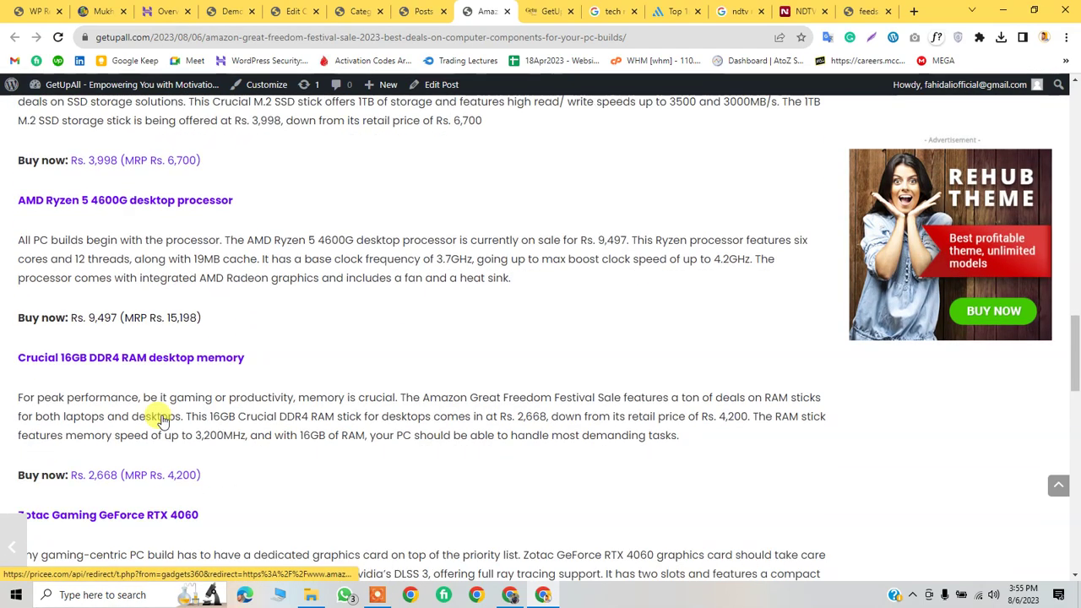
scroll(163, 418, "up", 15)
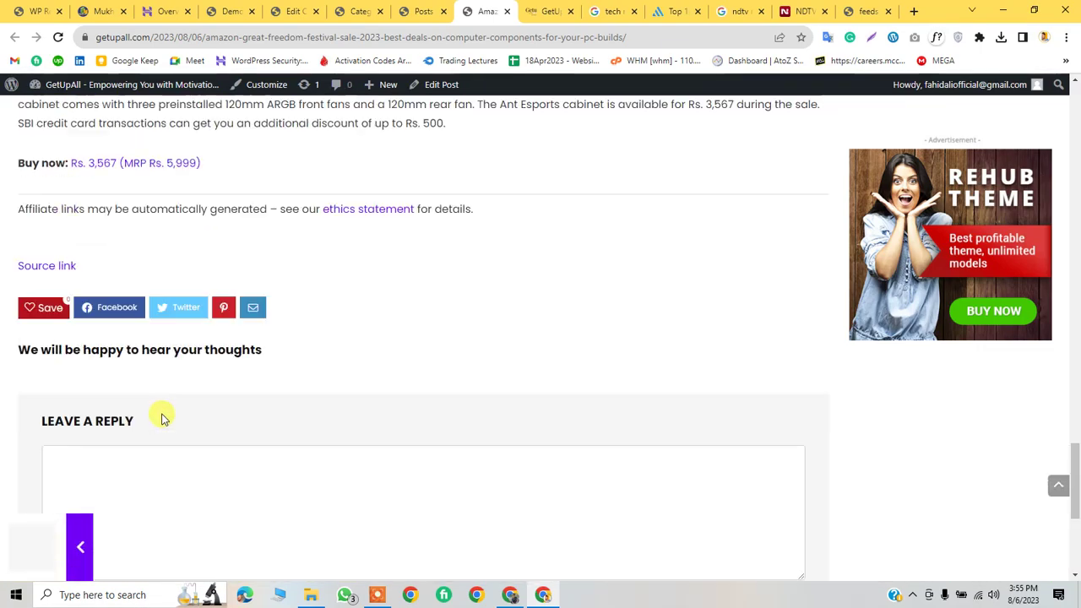
scroll(163, 418, "up", 1)
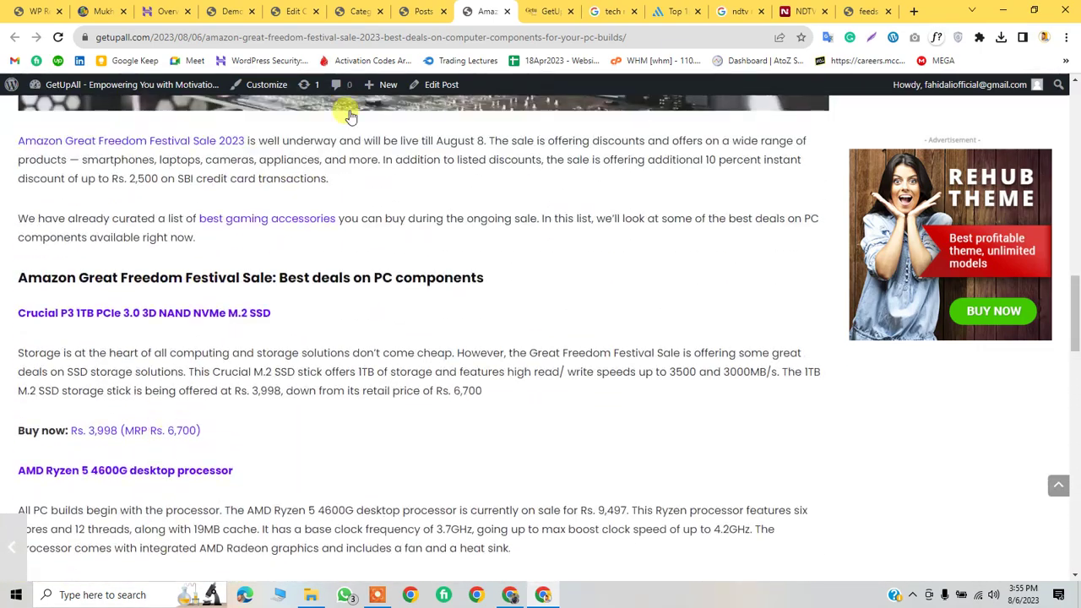
Revisit the open posts list, NDTV's RSS feed sections and the Tech campaign, and examine the form for adding a category
left_click(417, 10)
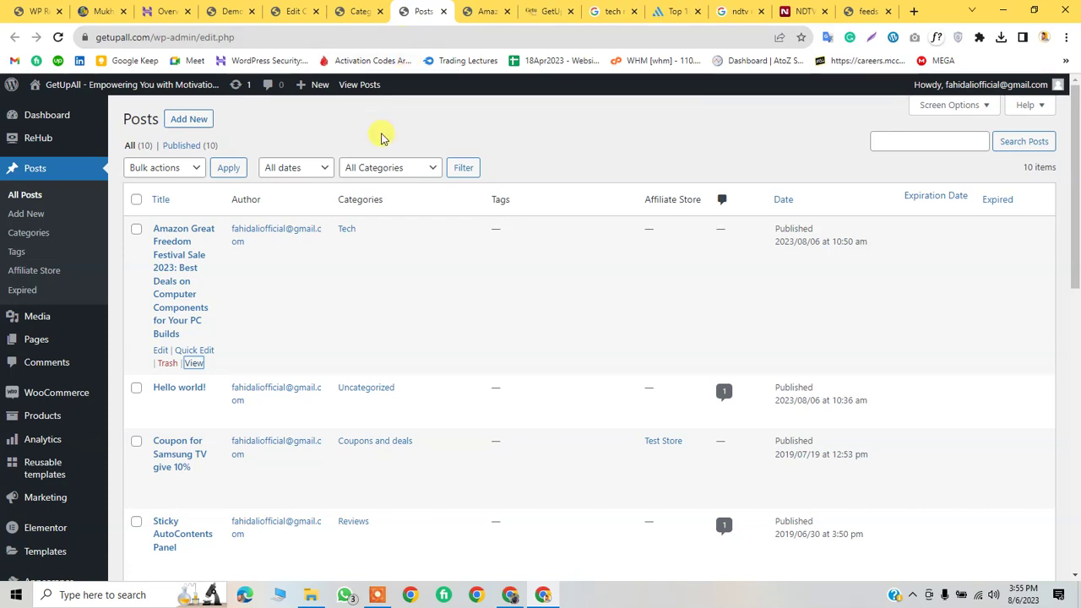
left_click(801, 10)
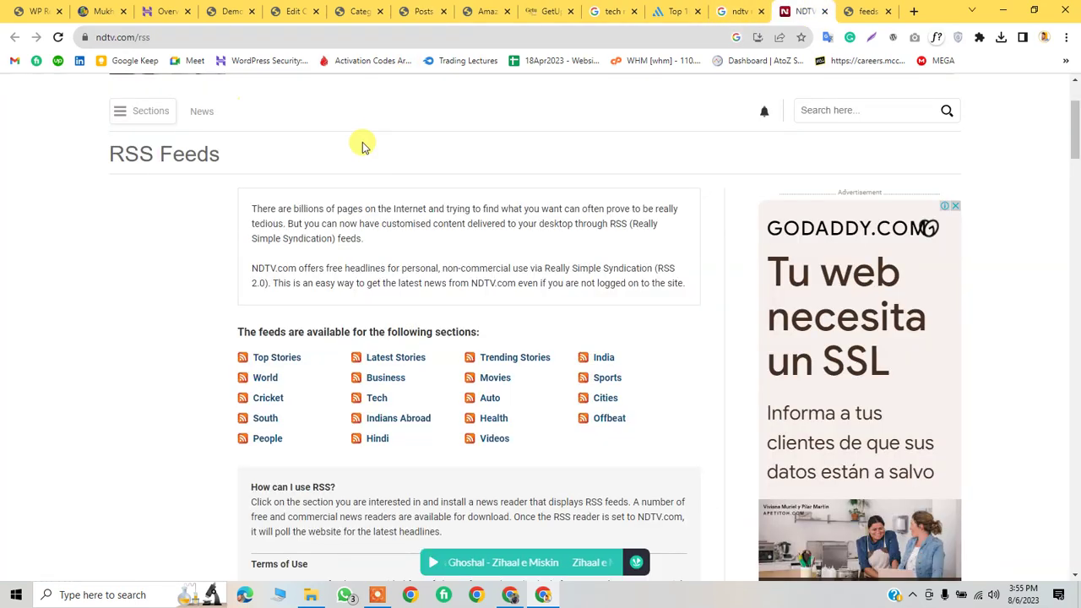
left_click(410, 14)
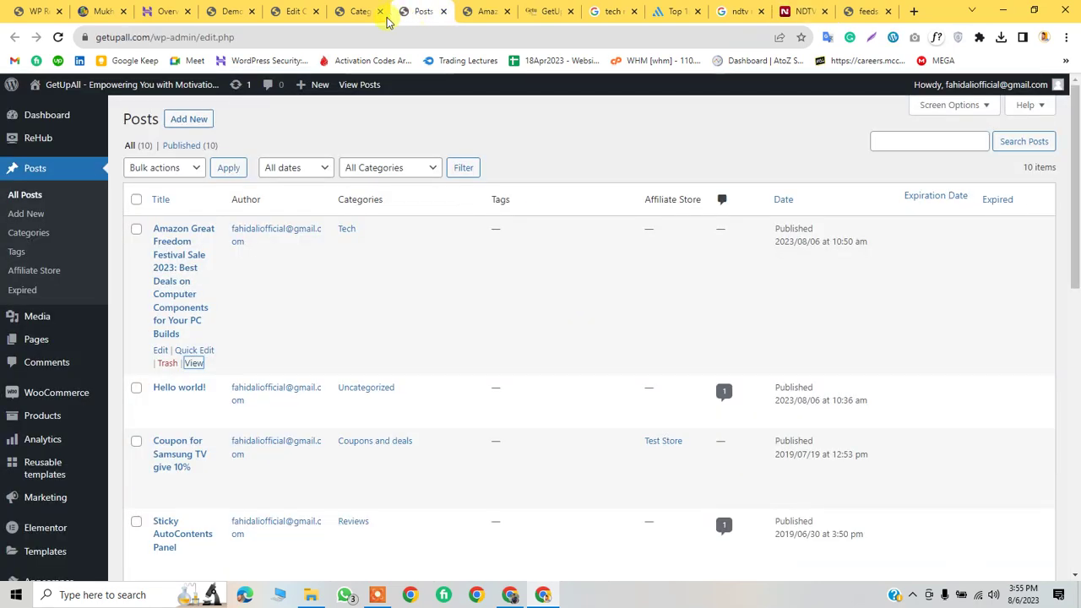
left_click(345, 11)
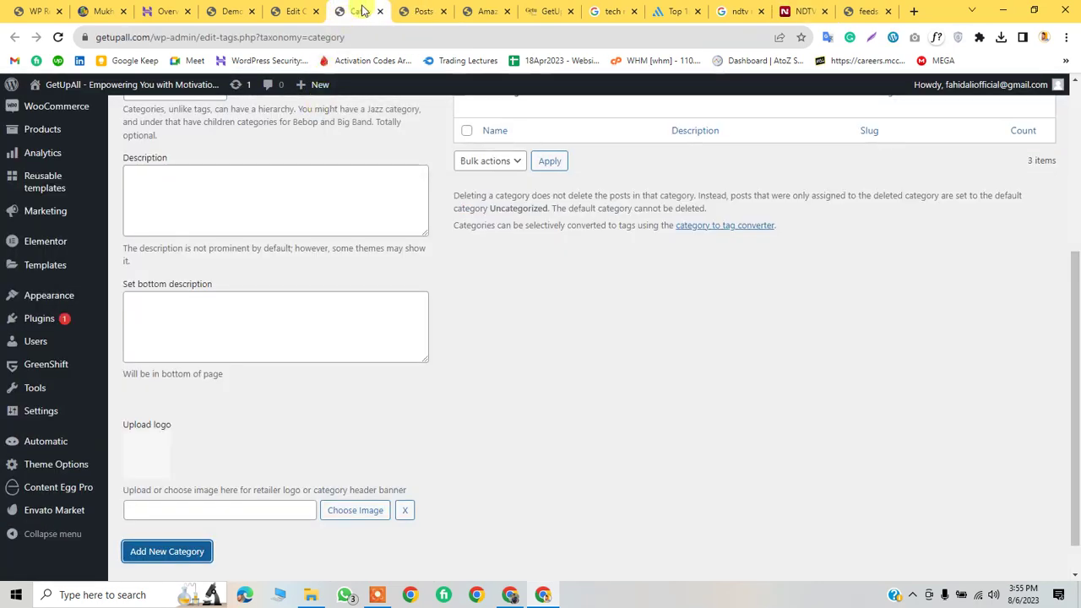
left_click(418, 11)
left_click(291, 11)
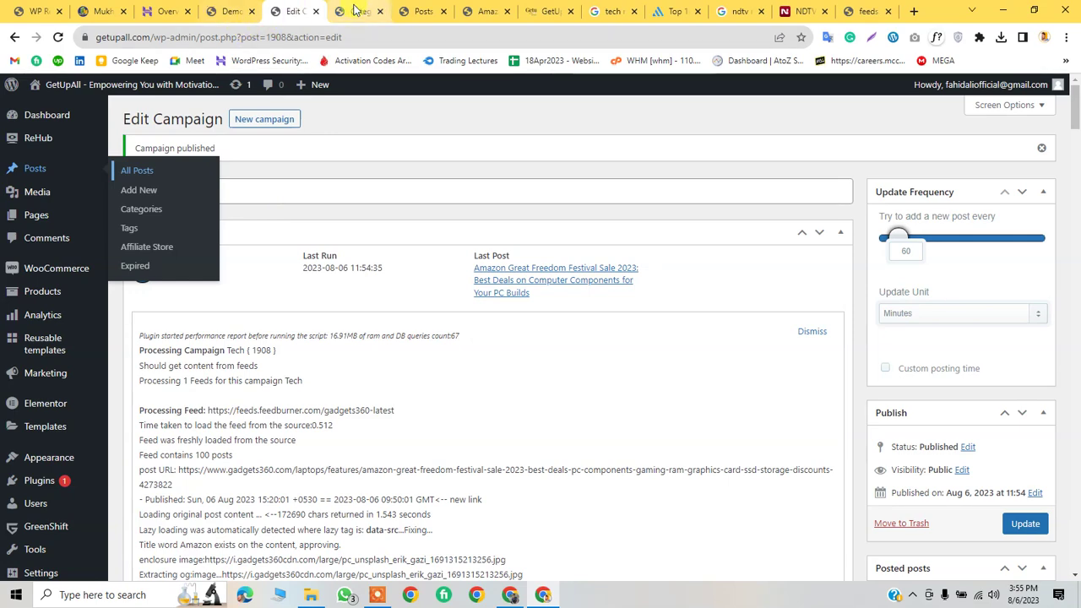
left_click(354, 10)
scroll(346, 305, "up", 4)
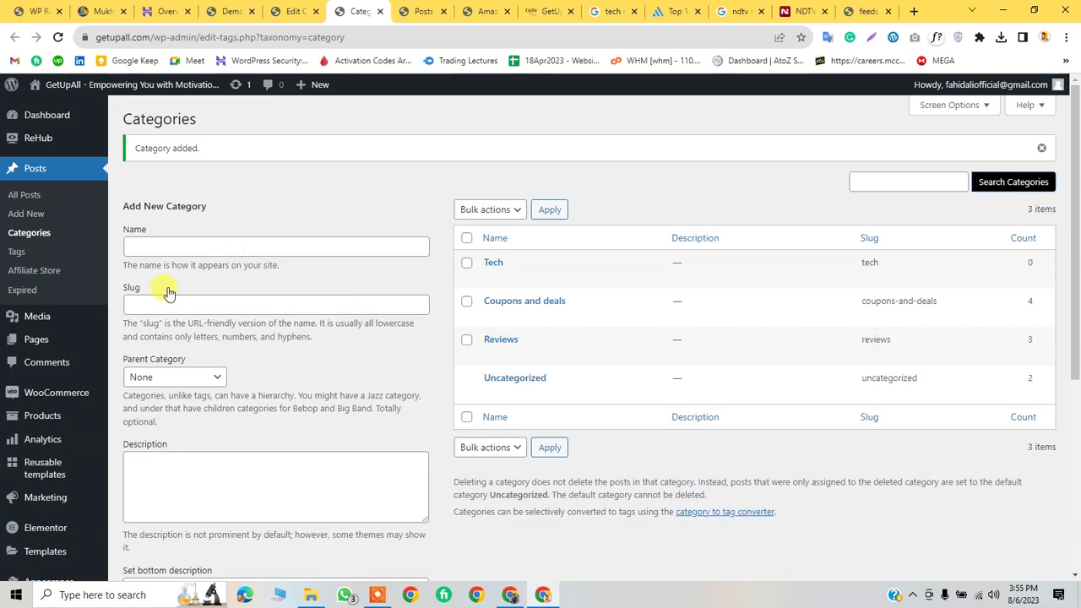
scroll(167, 292, "down", 5)
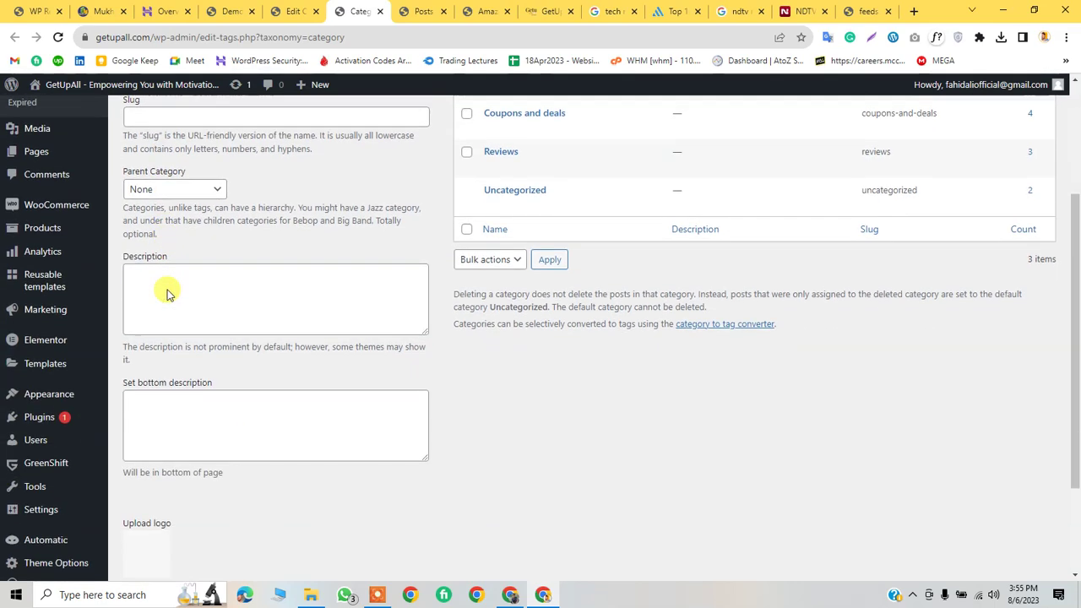